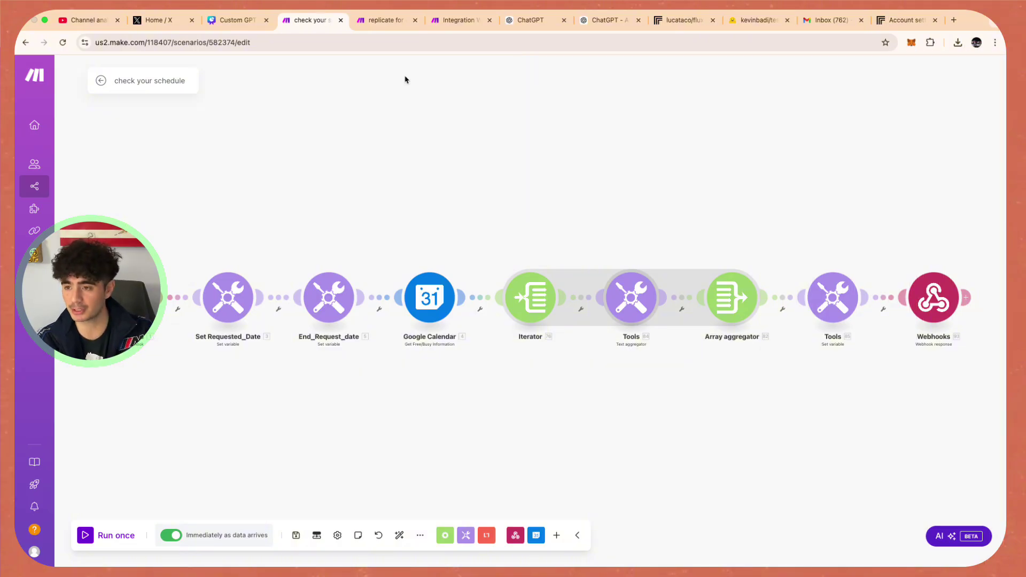
Step: Review the replicate, Perplexity news and check-your-schedule Make scenarios, then bring up the ActionsGPT schema chat
left_click(381, 21)
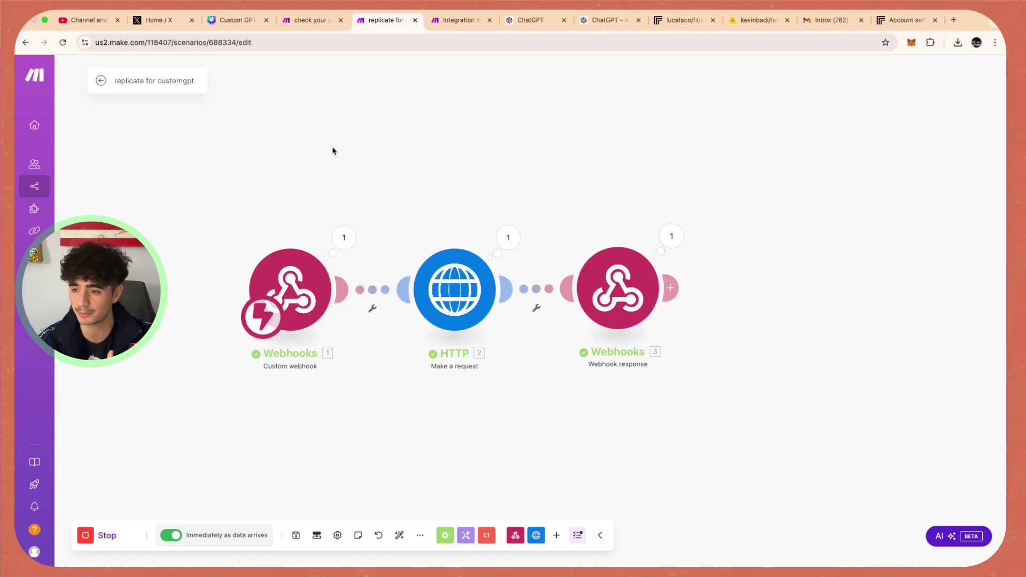
left_click(451, 20)
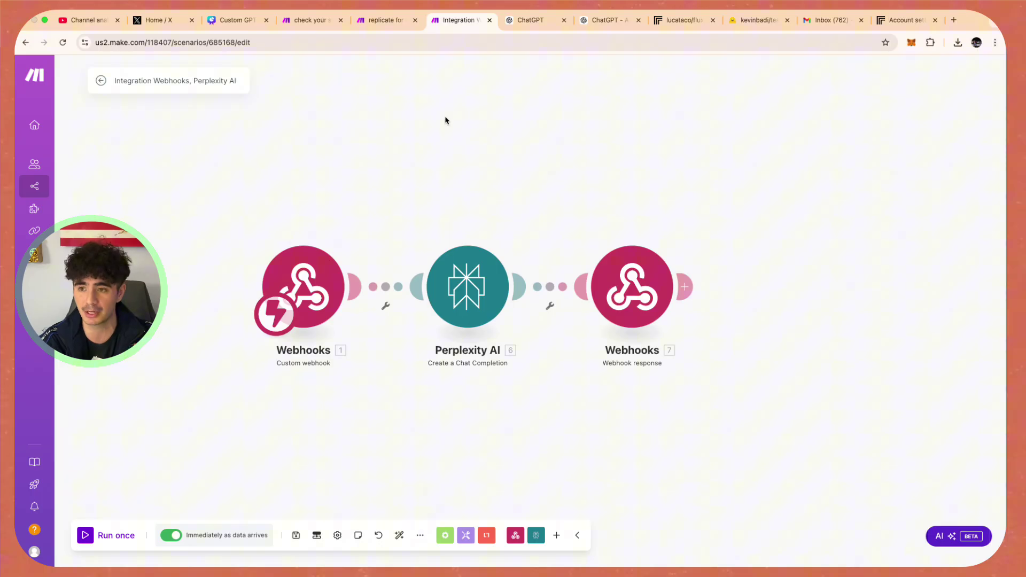
left_click_drag(488, 193, 517, 180)
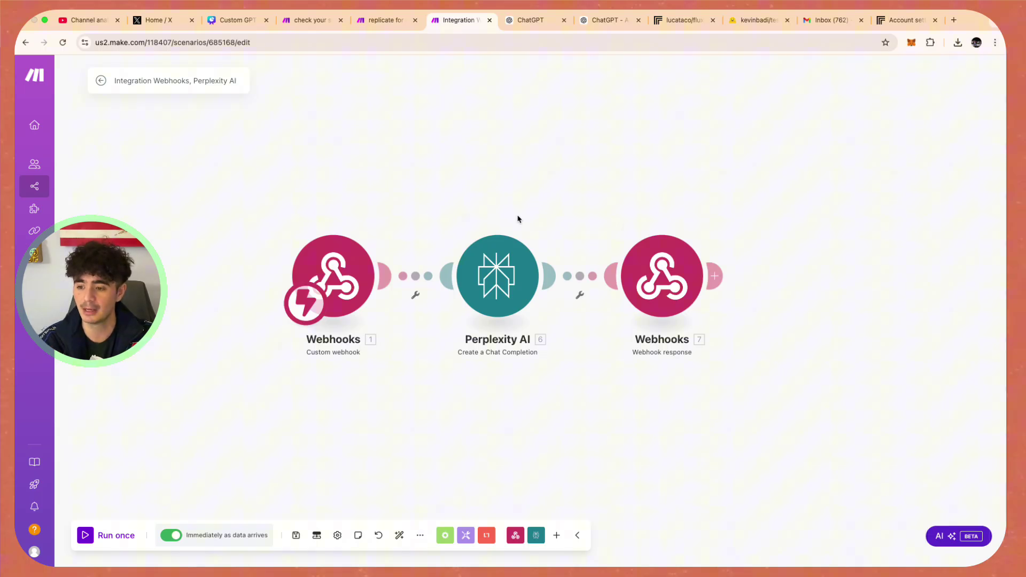
left_click(291, 23)
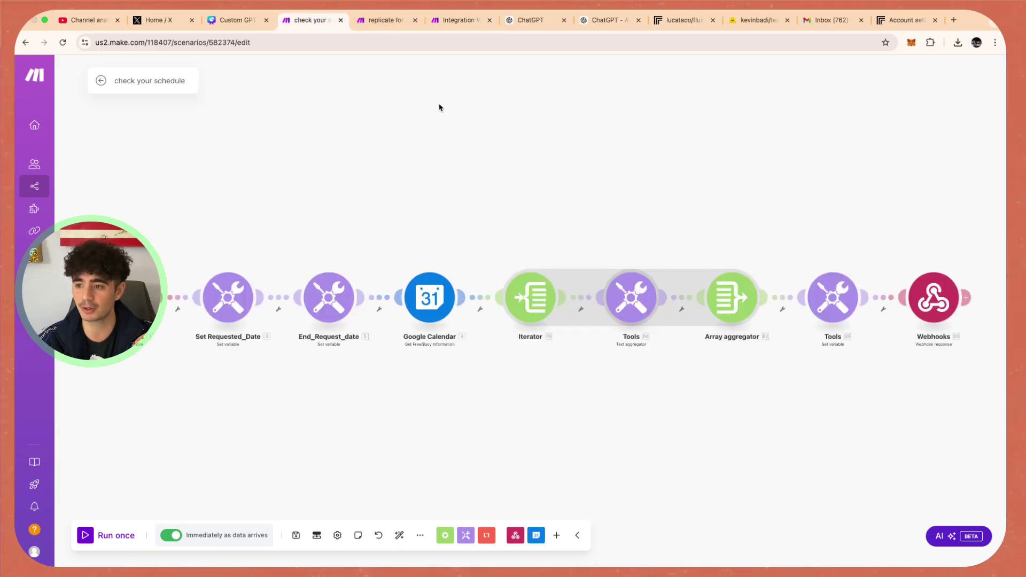
left_click(526, 21)
left_click(592, 27)
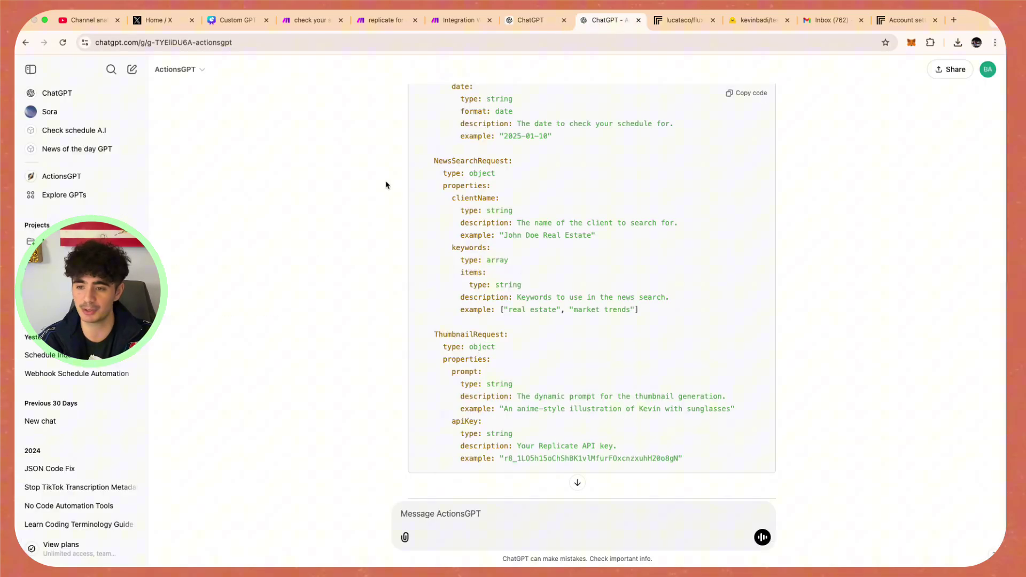
Step: Start a new, empty ActionsGPT chat from the GPTs list
scroll(229, 128, "up", 10)
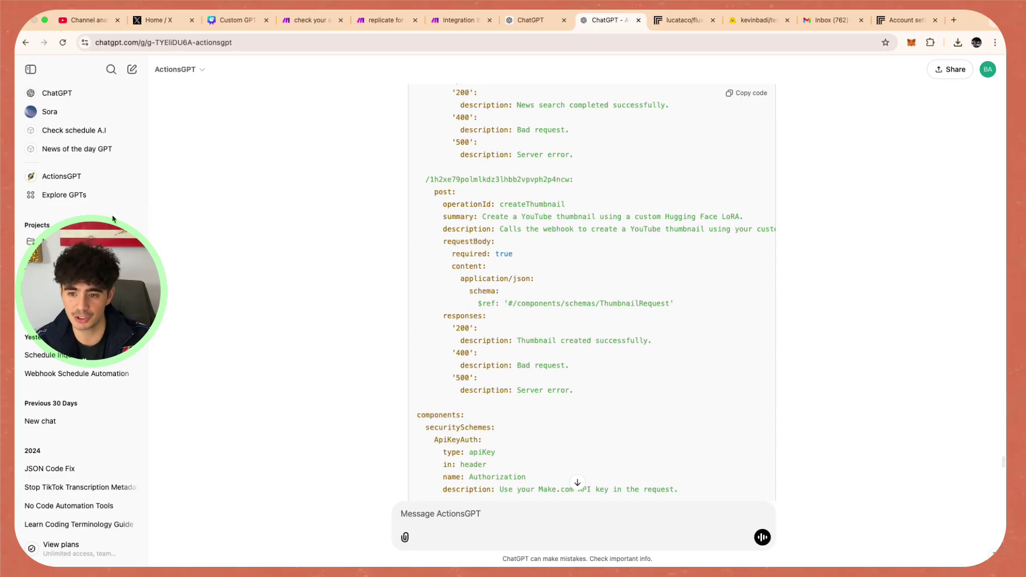
left_click(74, 203)
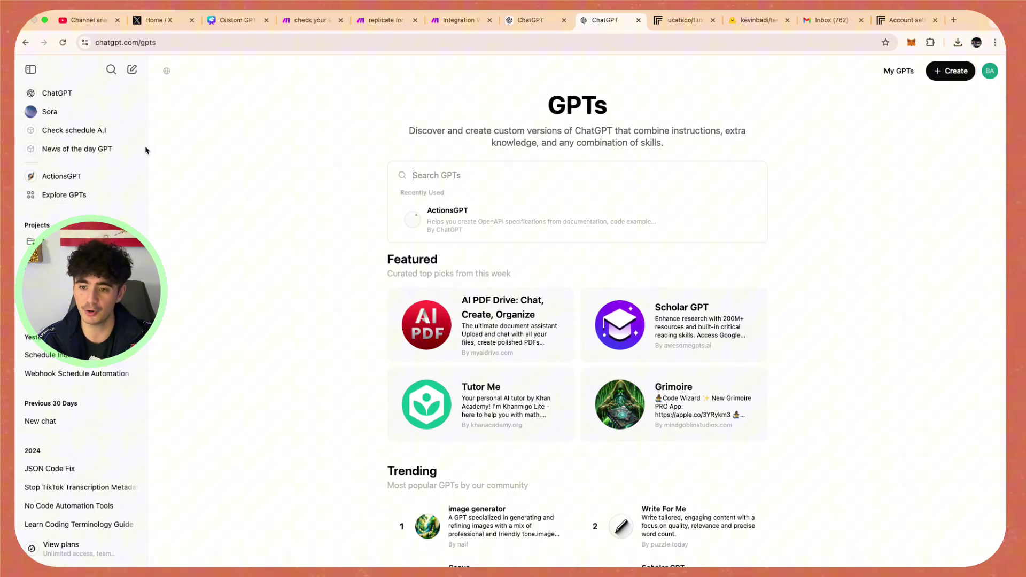
left_click(71, 177)
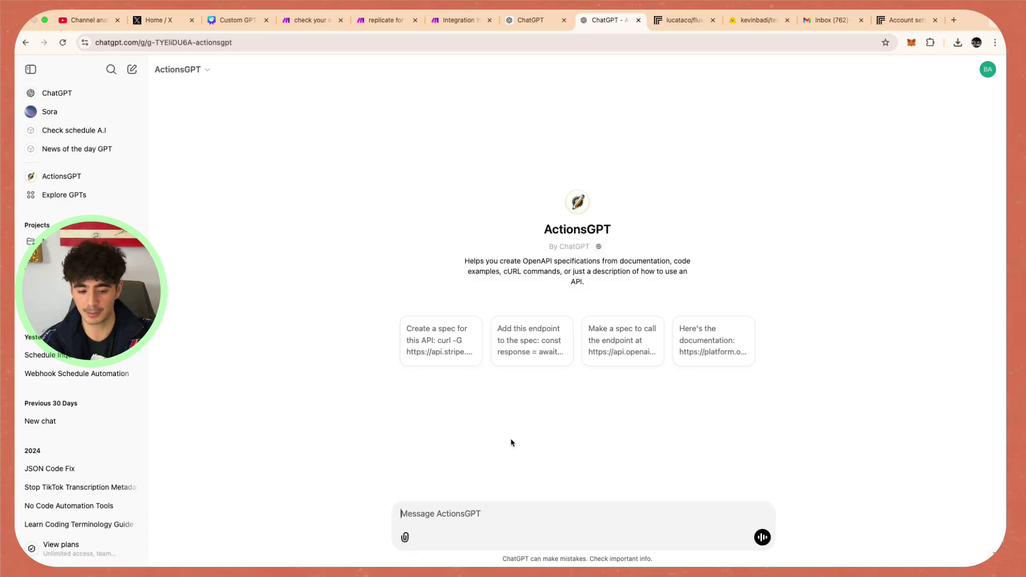
Step: Draft a request for 3 webhooks, the first a check-your-calendar webhook returning booked unavailable times
type("i want to")
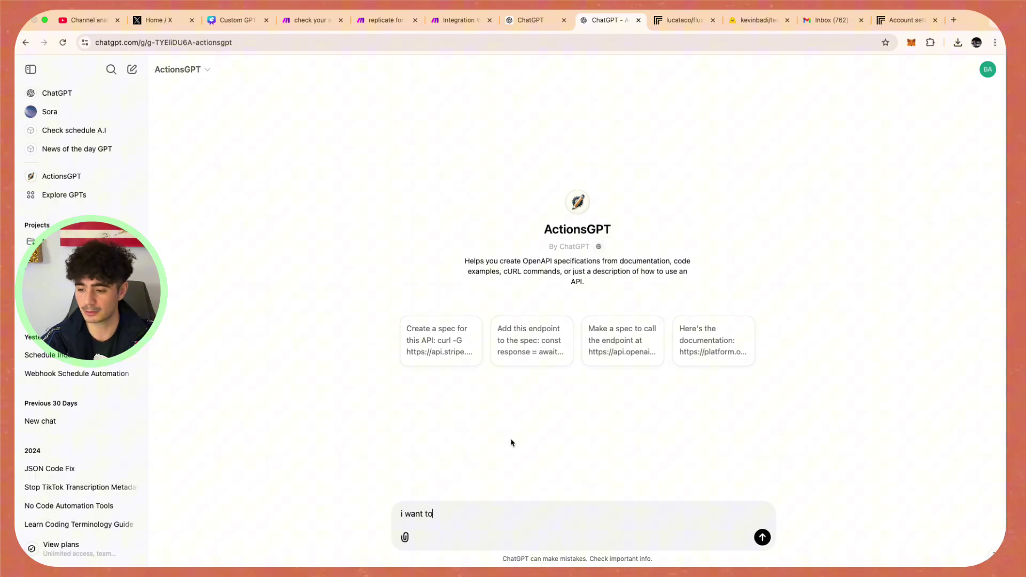
type(" build a")
key("BackSpace")
key("BackSpace")
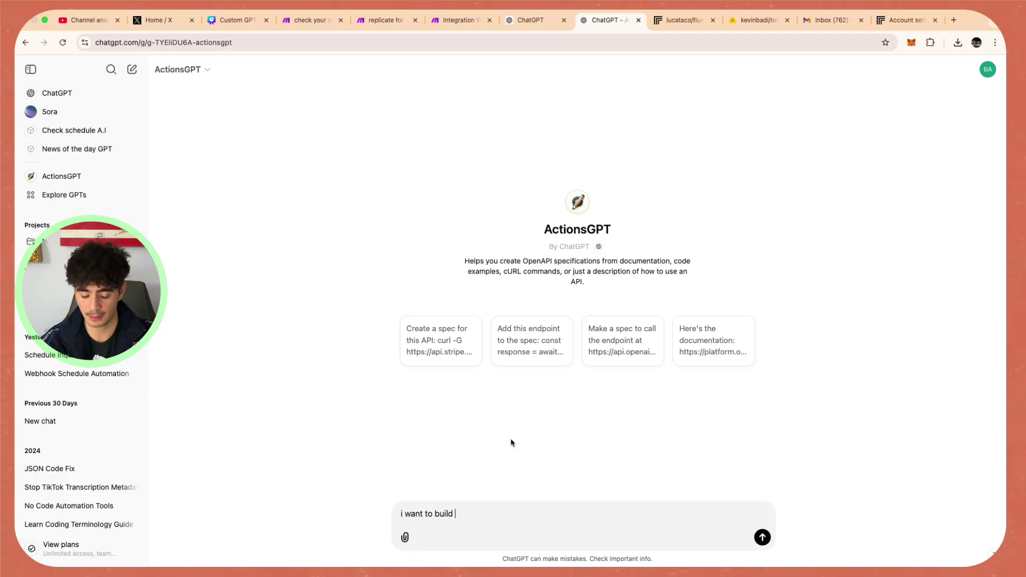
type("3 webhooks")
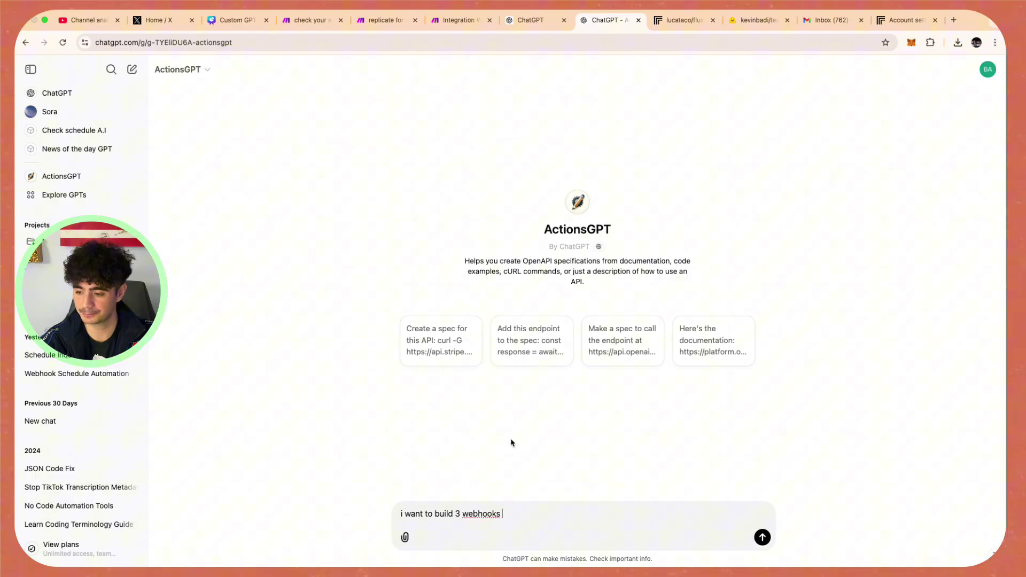
type(". the first")
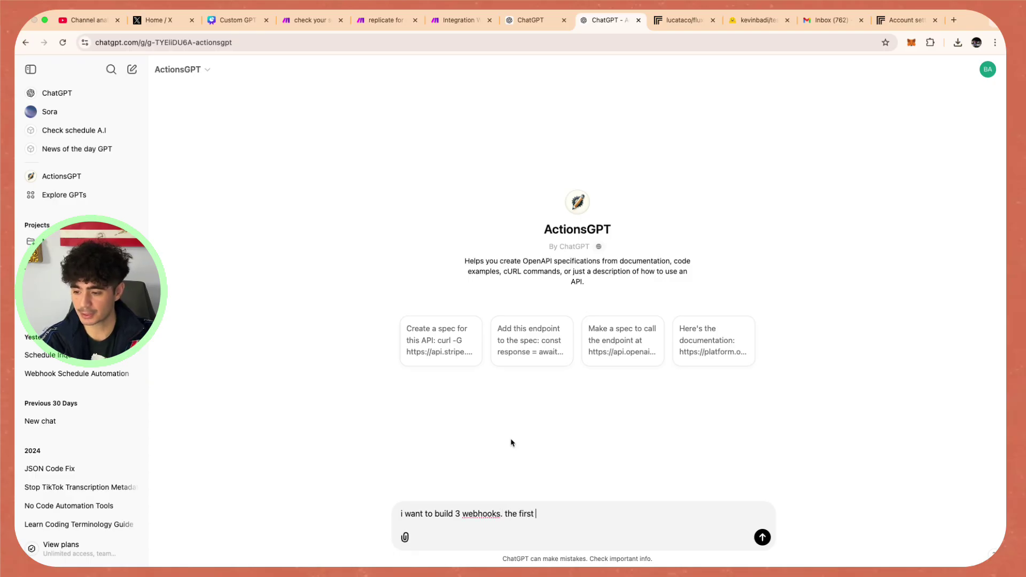
type(" webhook is a ch")
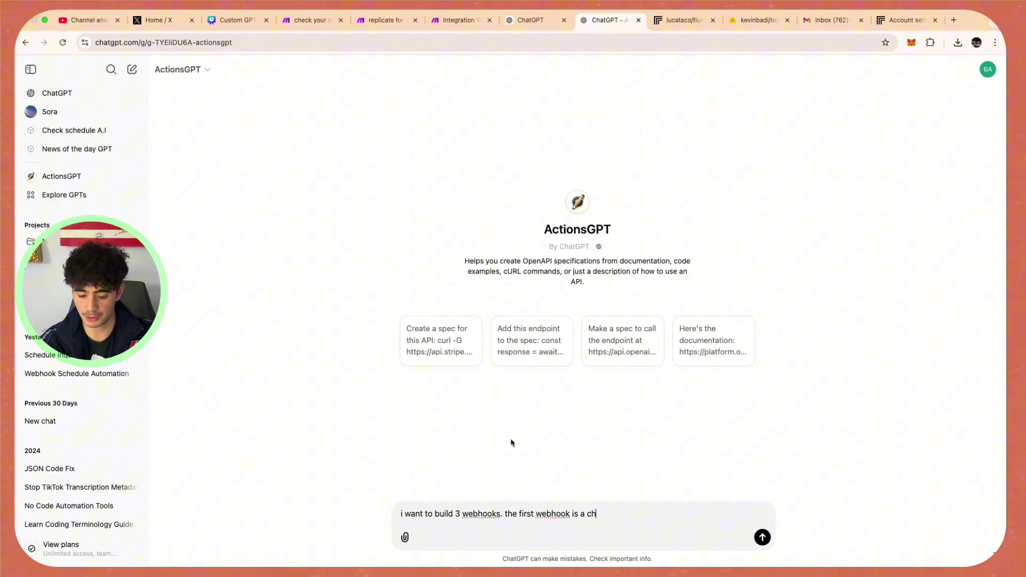
type("eck your calender ")
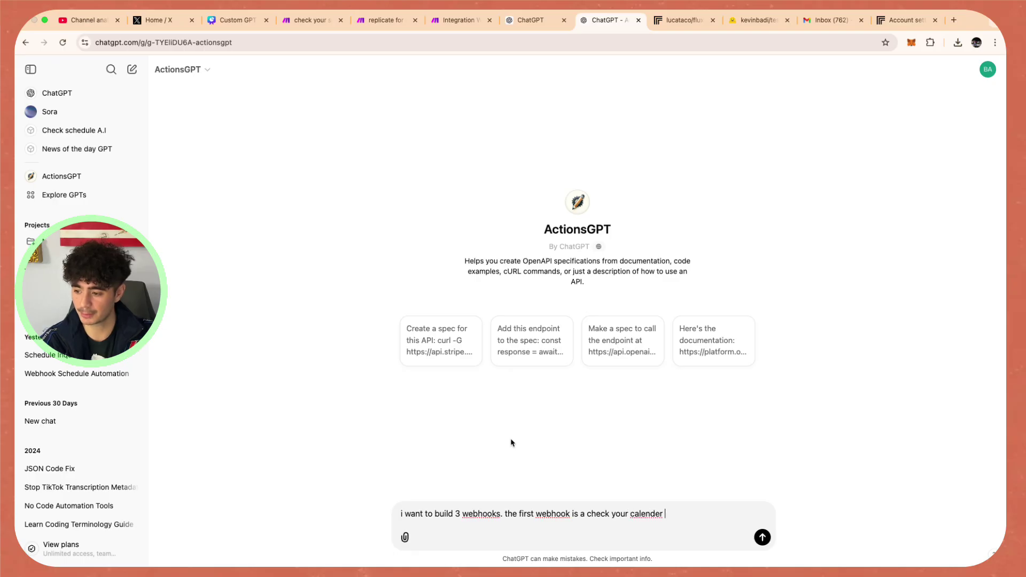
type("webgook, t")
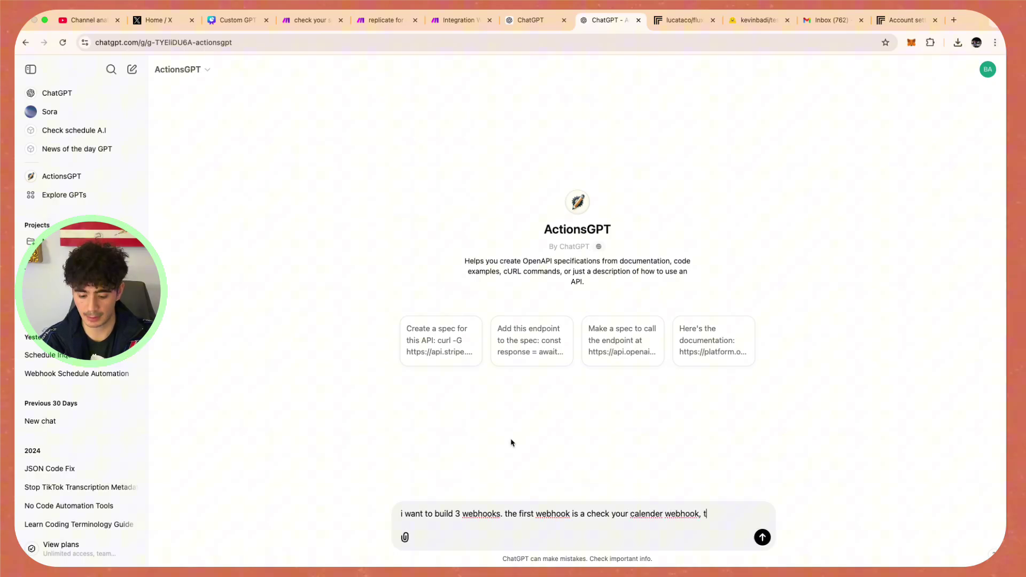
type("his gives a ")
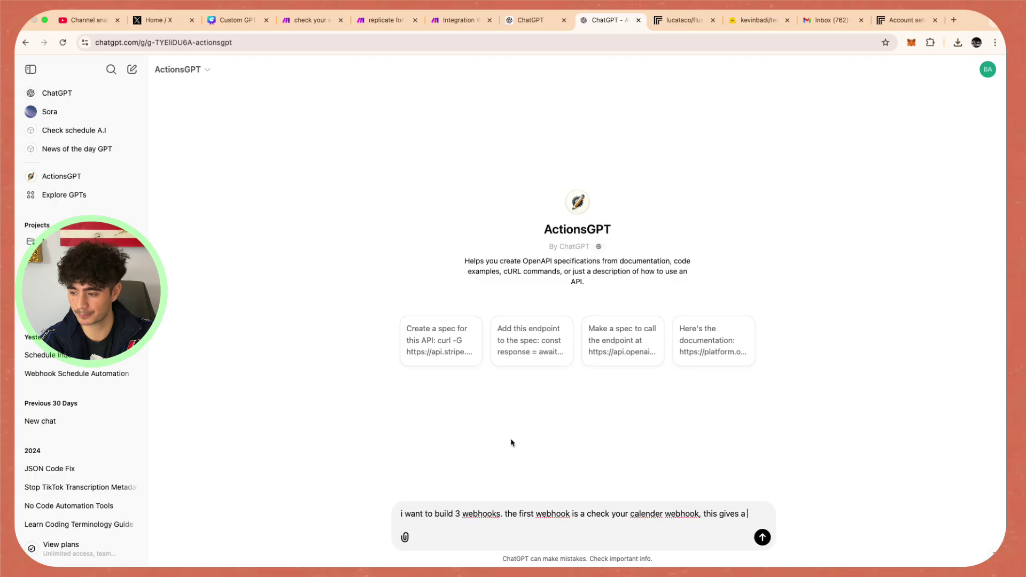
key("BackSpace")
key("BackSpace")
type("us back!")
key("BackSpace")
type("a")
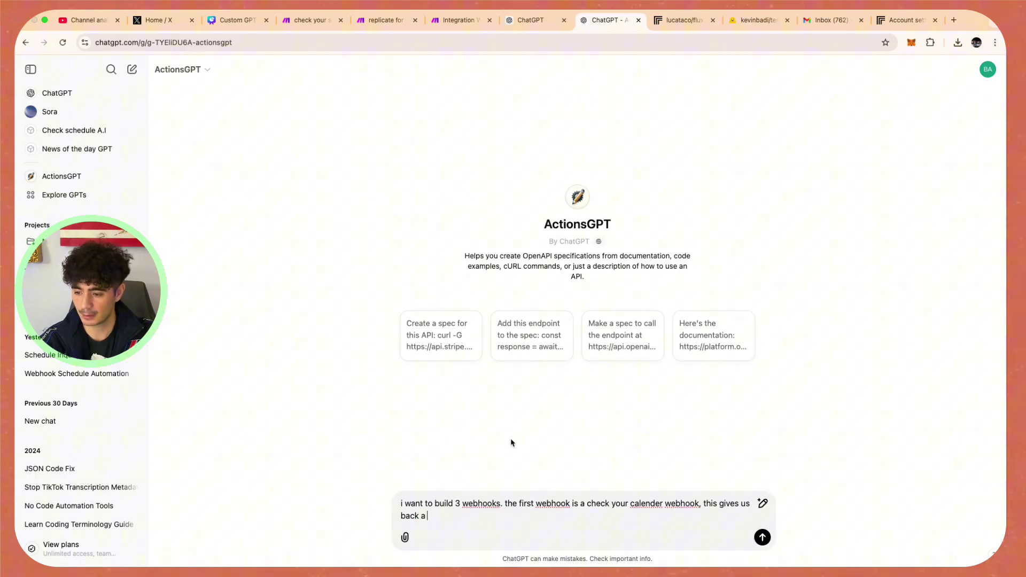
type(" list of all the")
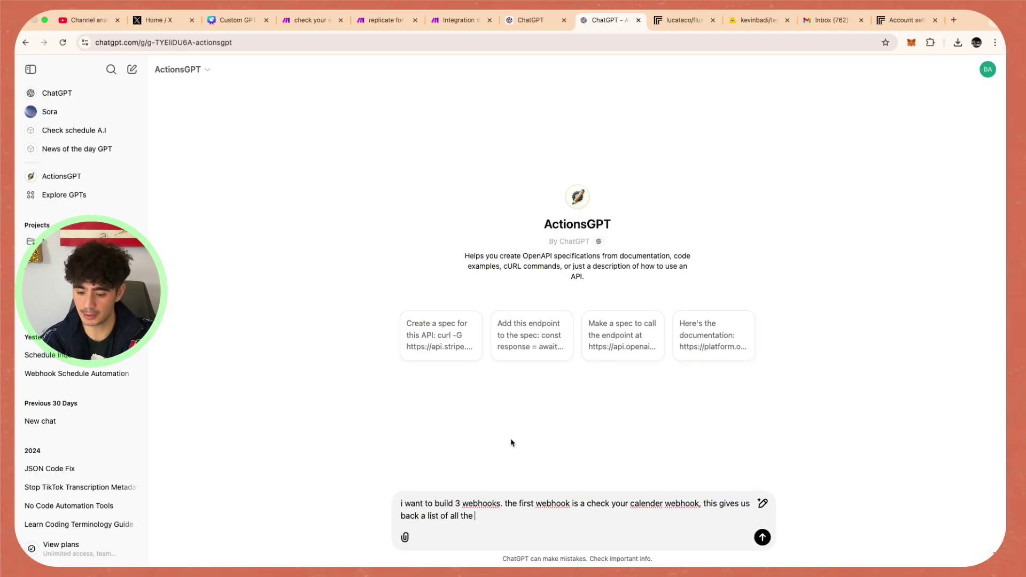
type(" booked time s")
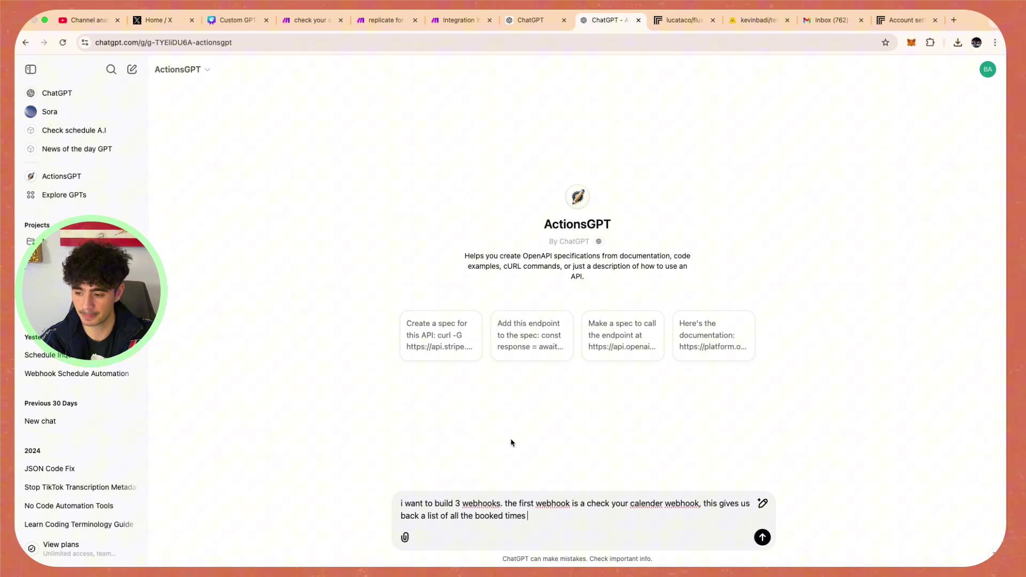
type(" i am un")
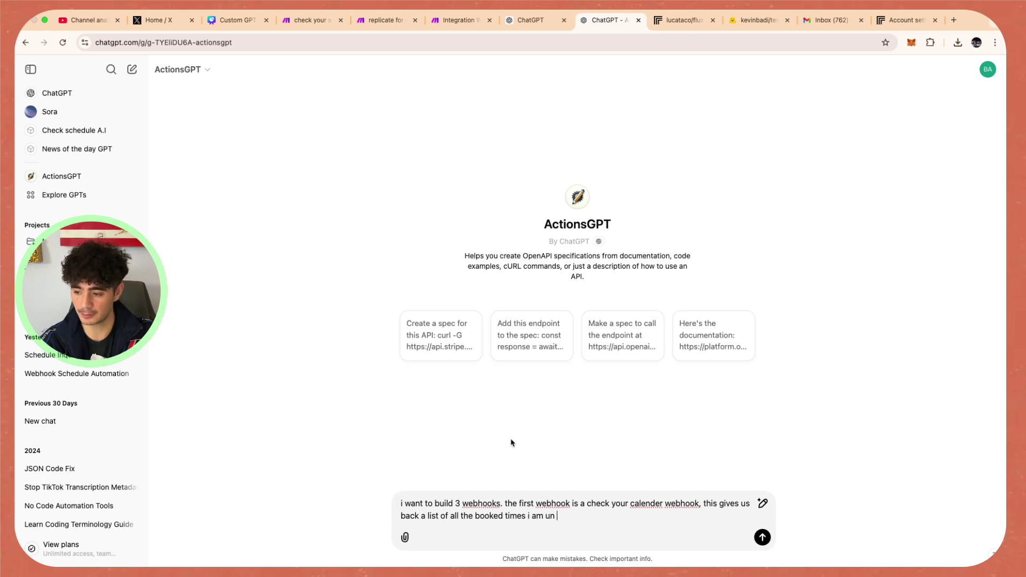
type(" available at")
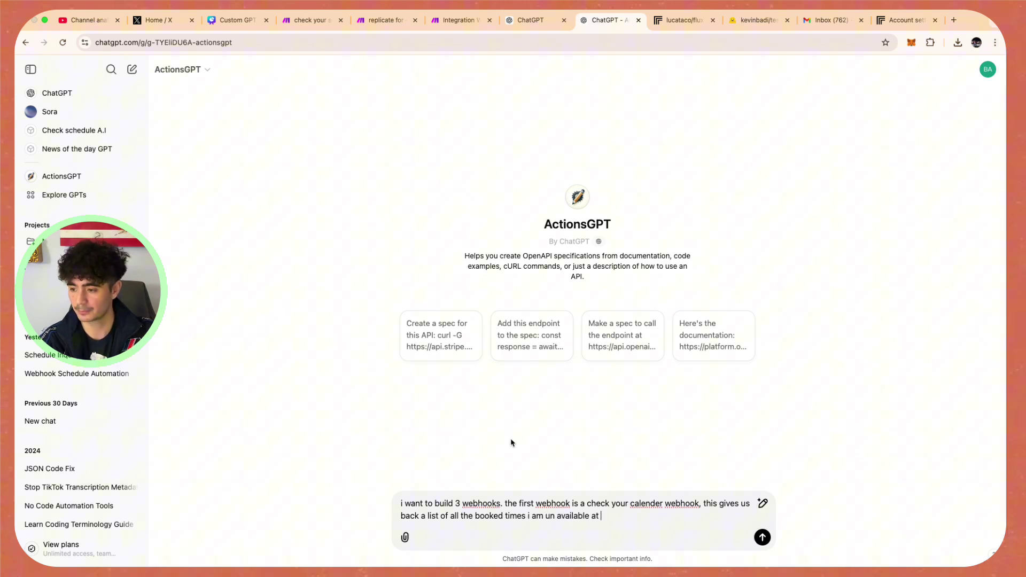
Step: Copy the check-your-schedule scenario's webhook address from Make into the ActionsGPT draft
left_click(315, 21)
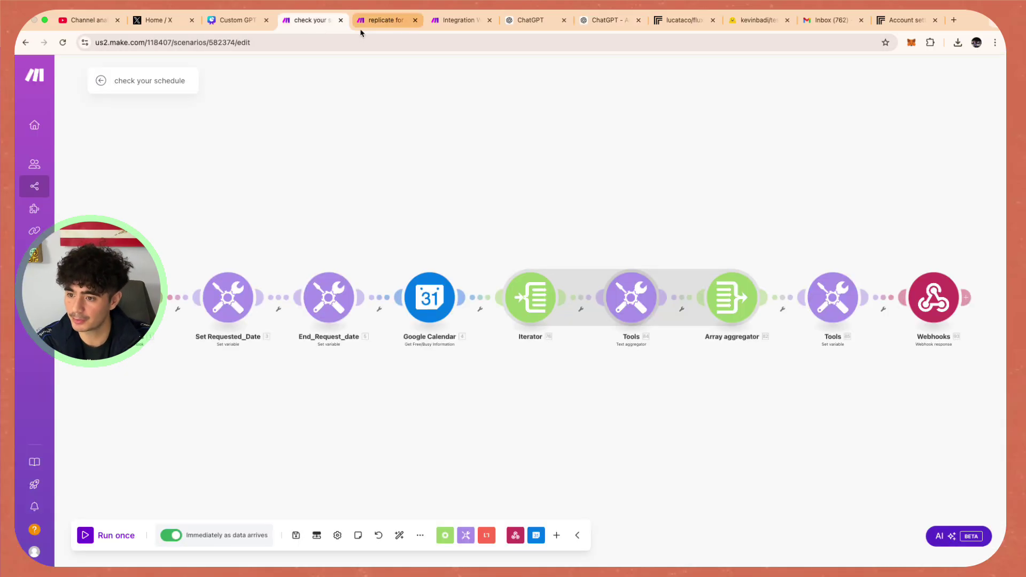
left_click(144, 286)
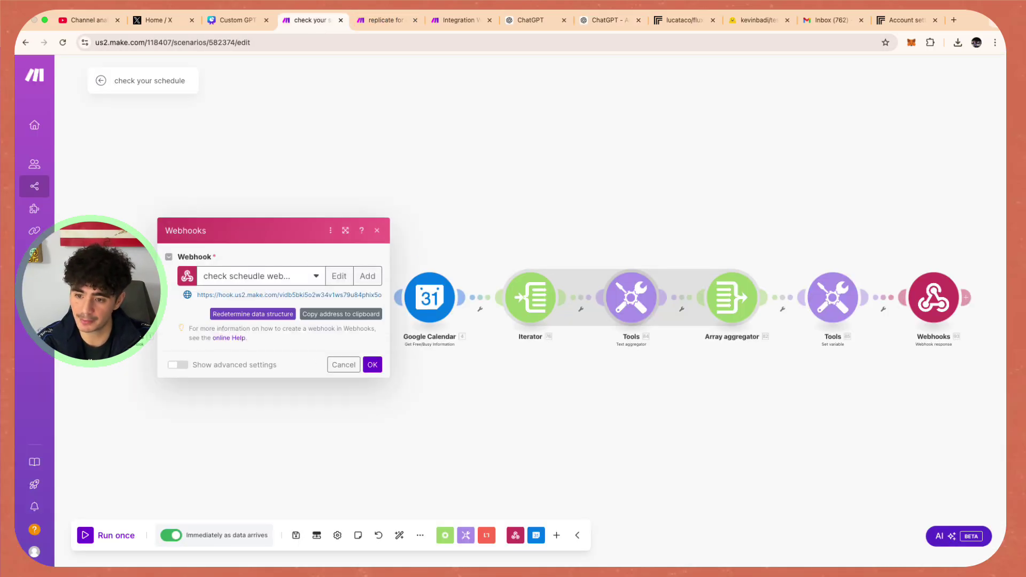
left_click(323, 315)
left_click(555, 21)
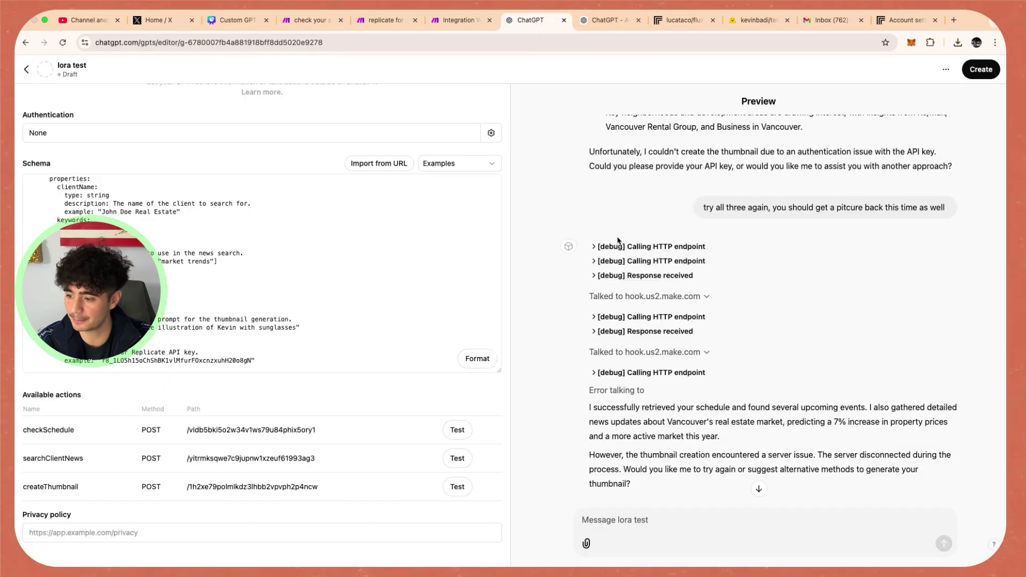
left_click(606, 20)
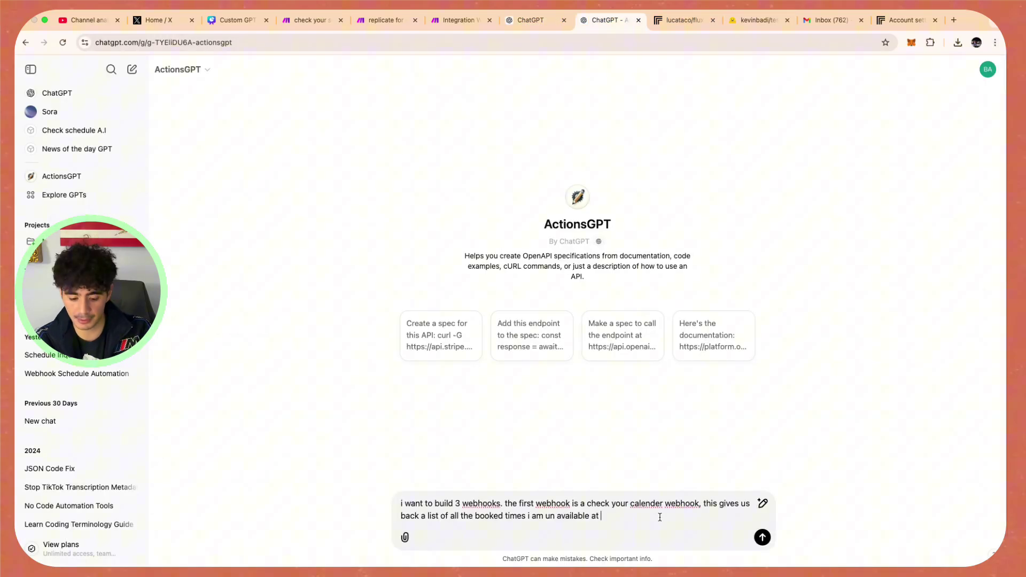
key("super+v")
Step: Describe the second webhook as checking relevant Vancouver real estate market news for the day
type("-")
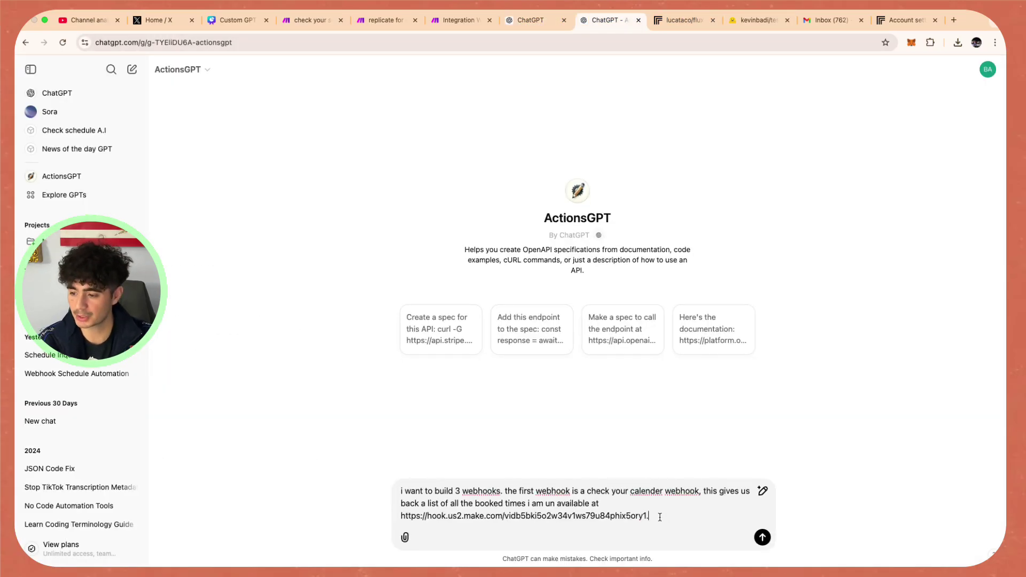
type("The s")
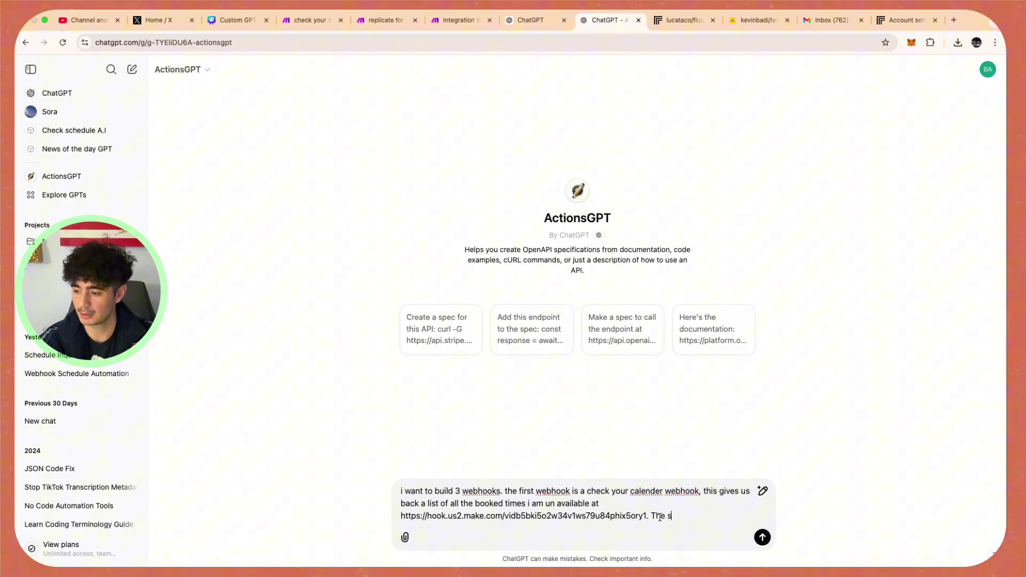
type("econd web")
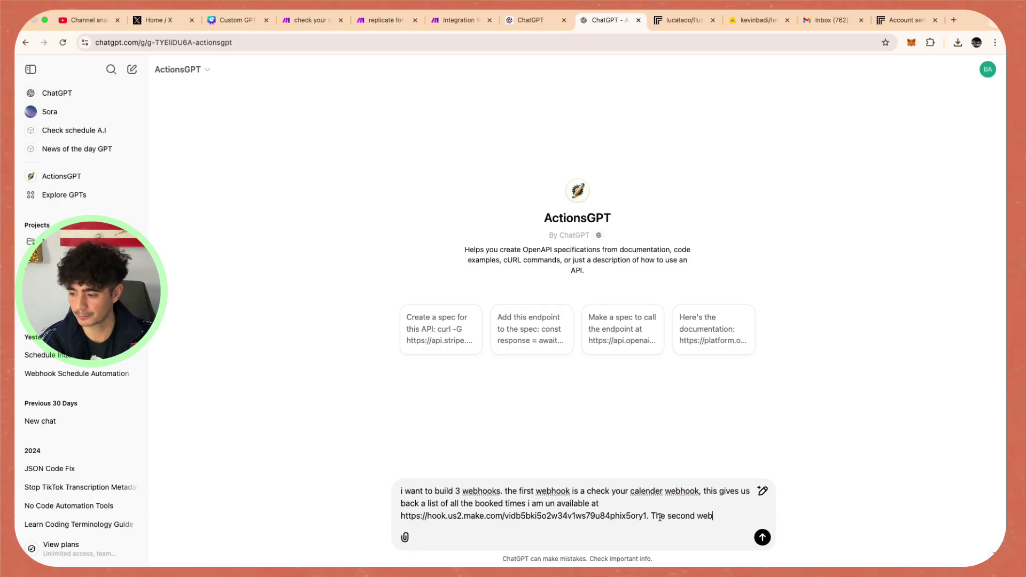
type("hook che")
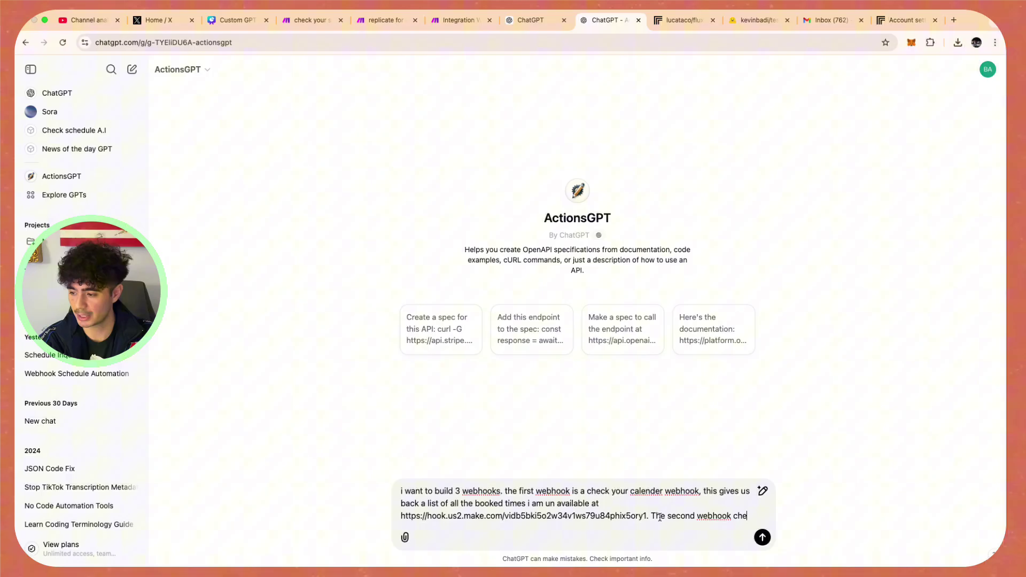
type("cks the releven")
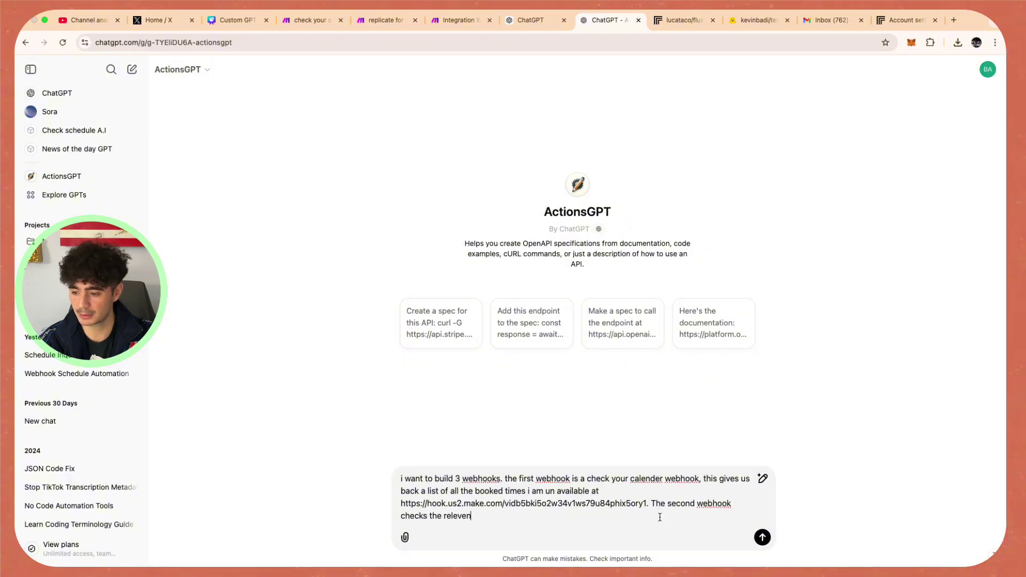
type("t news for the vanv")
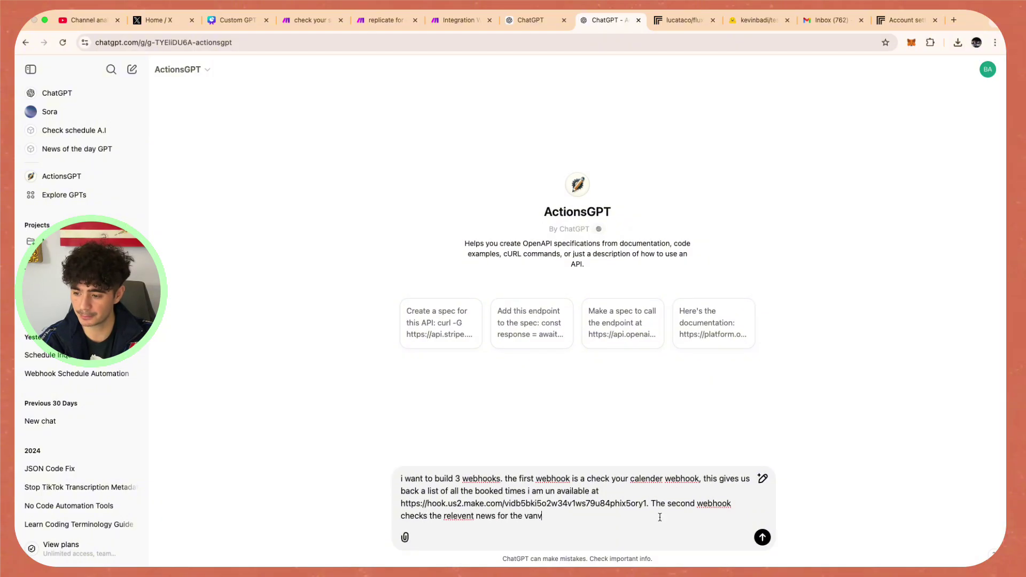
key("BackSpace")
type("couver ")
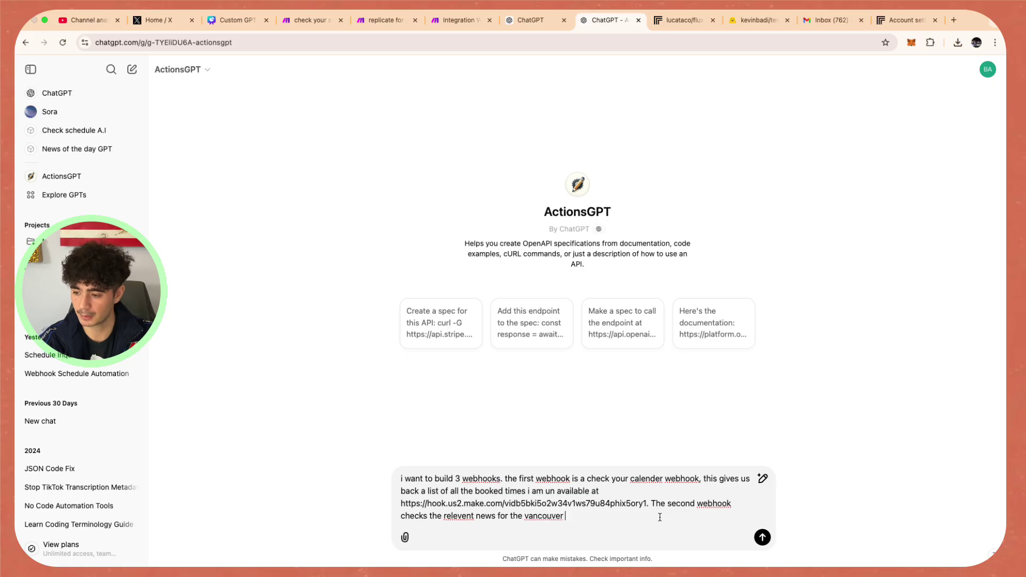
type("tae t")
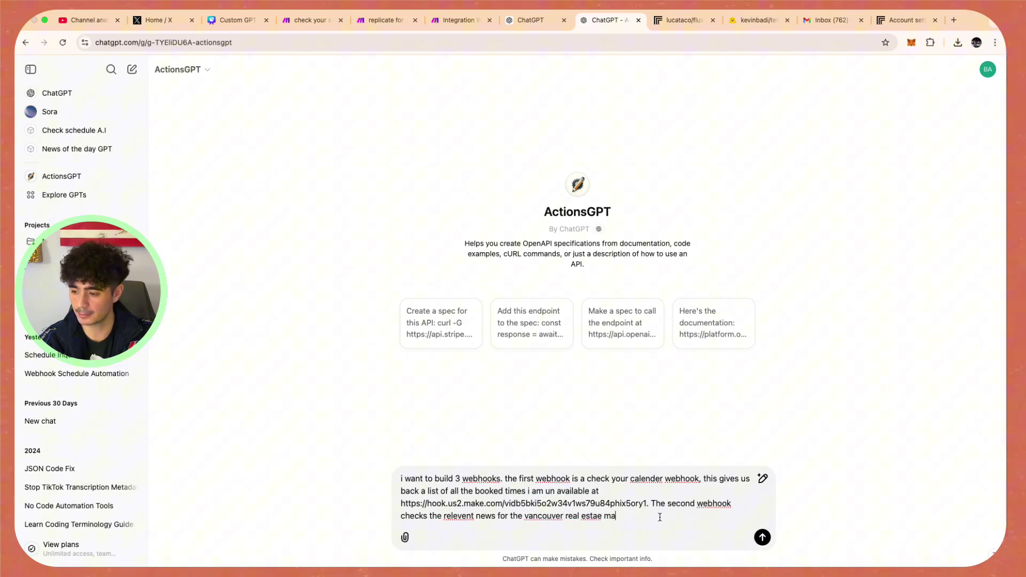
key("BackSpace")
key("BackSpace")
type("market")
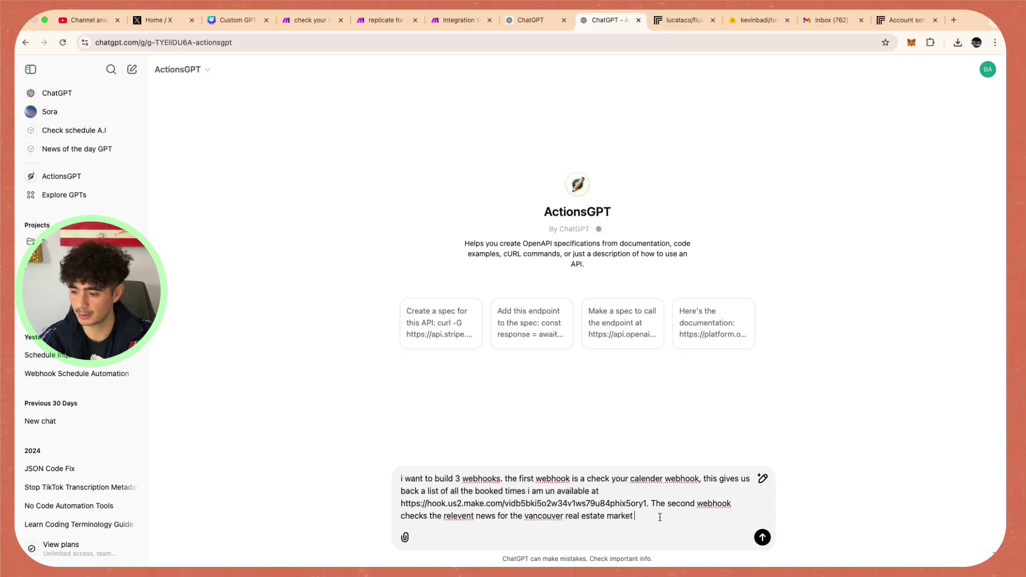
type("of the day")
key("BackSpace")
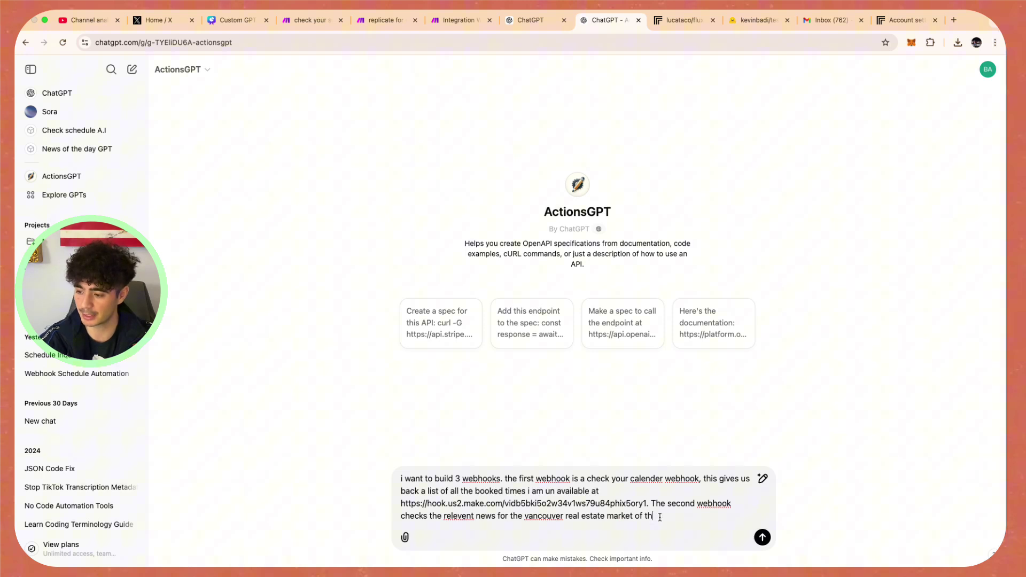
type("r the ")
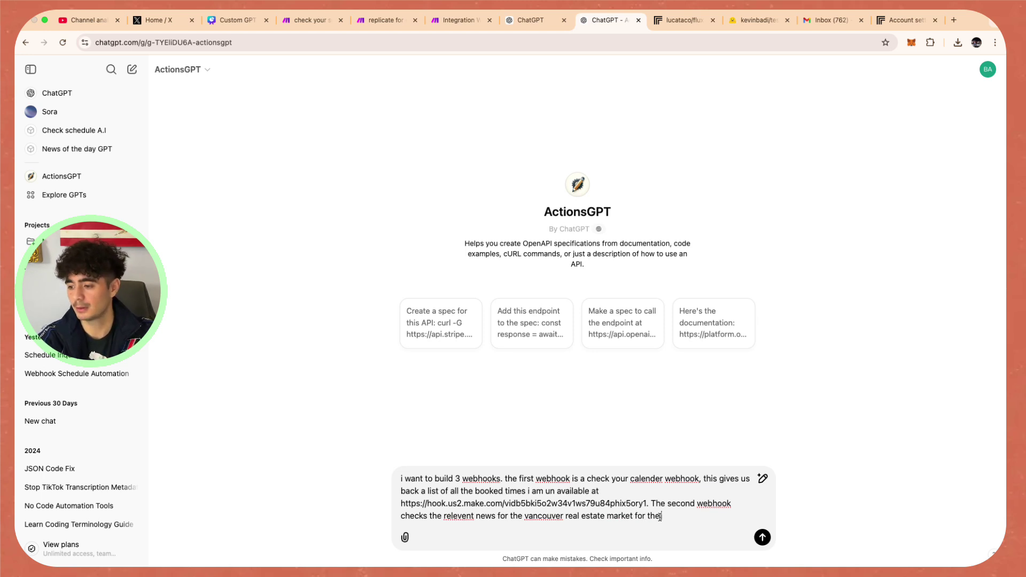
type("day")
Step: Paste the Perplexity news scenario's webhook address on a new line of the prompt, then close its settings
left_click(388, 21)
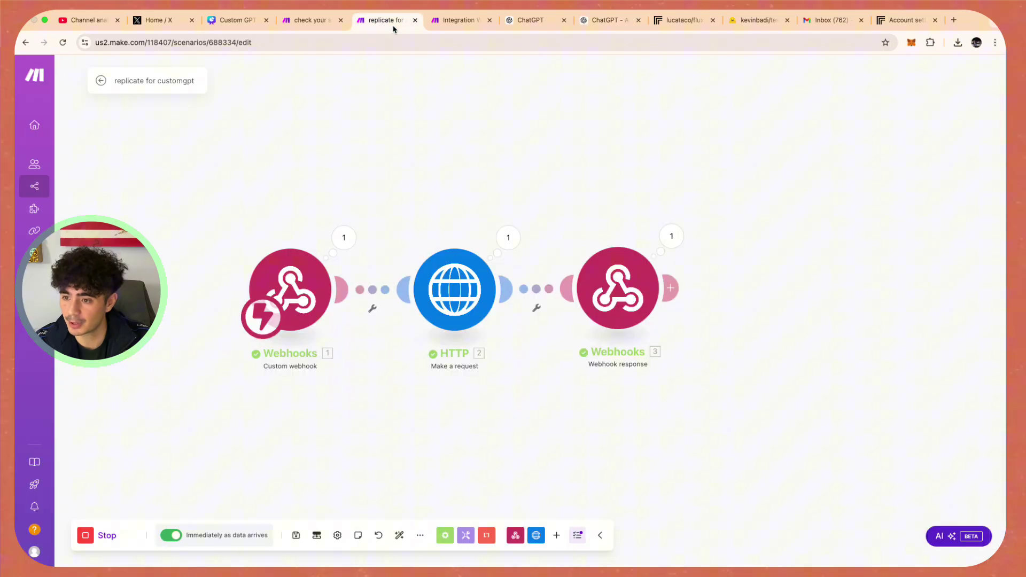
left_click(458, 21)
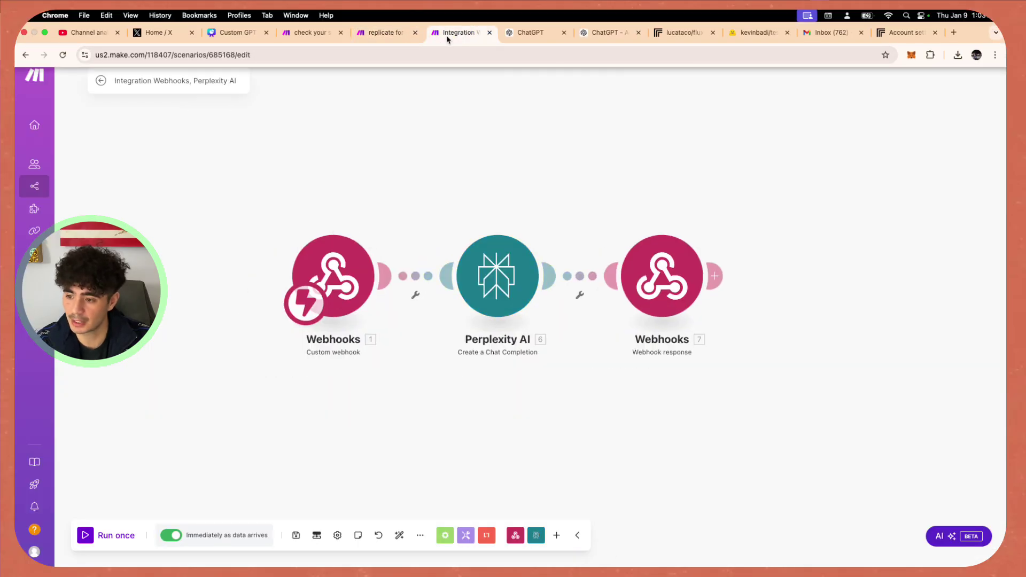
left_click(350, 282)
left_click(551, 293)
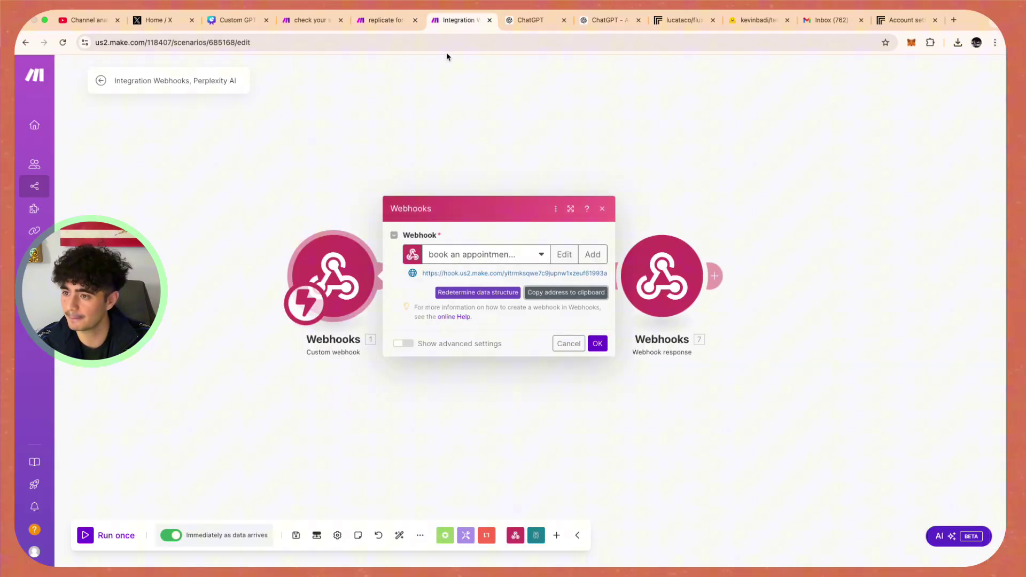
left_click(606, 21)
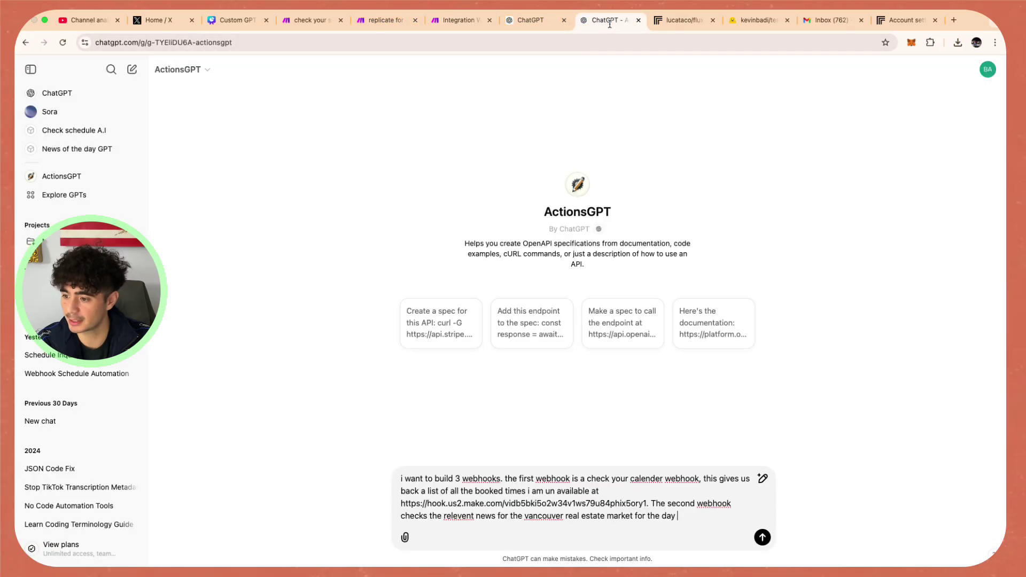
key("shift+Return")
key("ctrl+v")
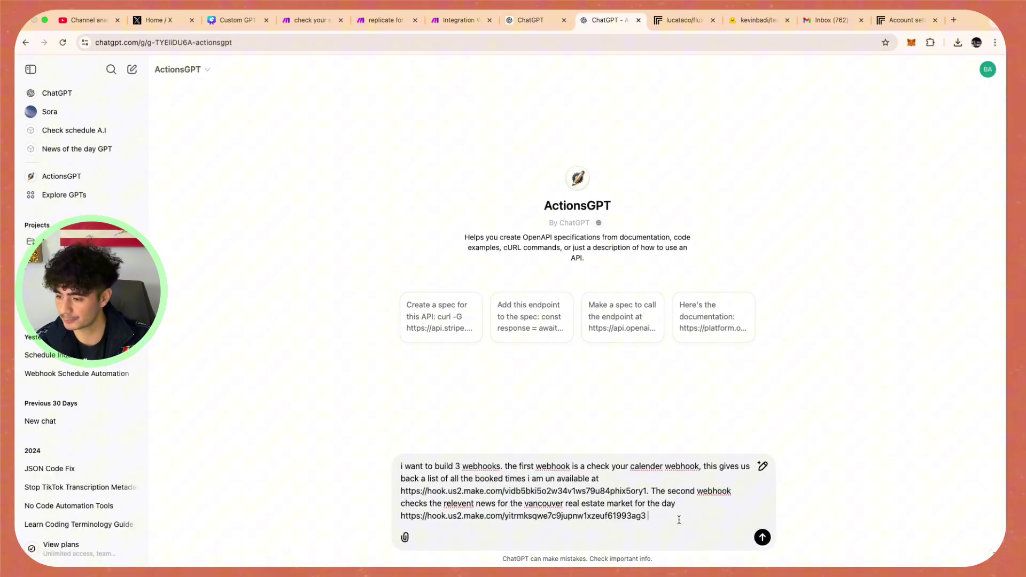
left_click(458, 20)
left_click(321, 162)
Step: Inspect the replicate image scenario's webhook settings in Make, then return to the ActionsGPT draft
left_click(373, 21)
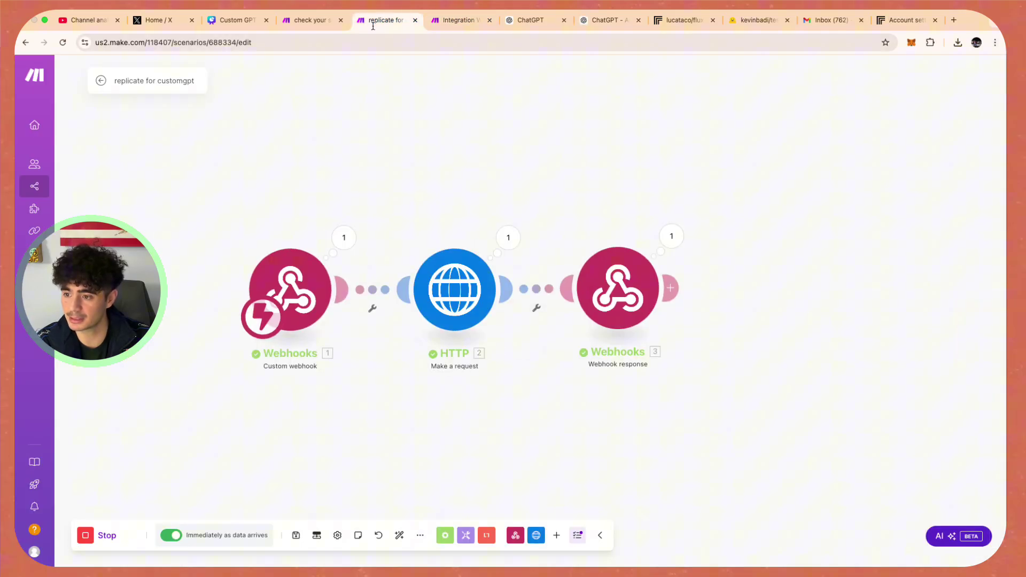
left_click_drag(286, 154, 323, 140)
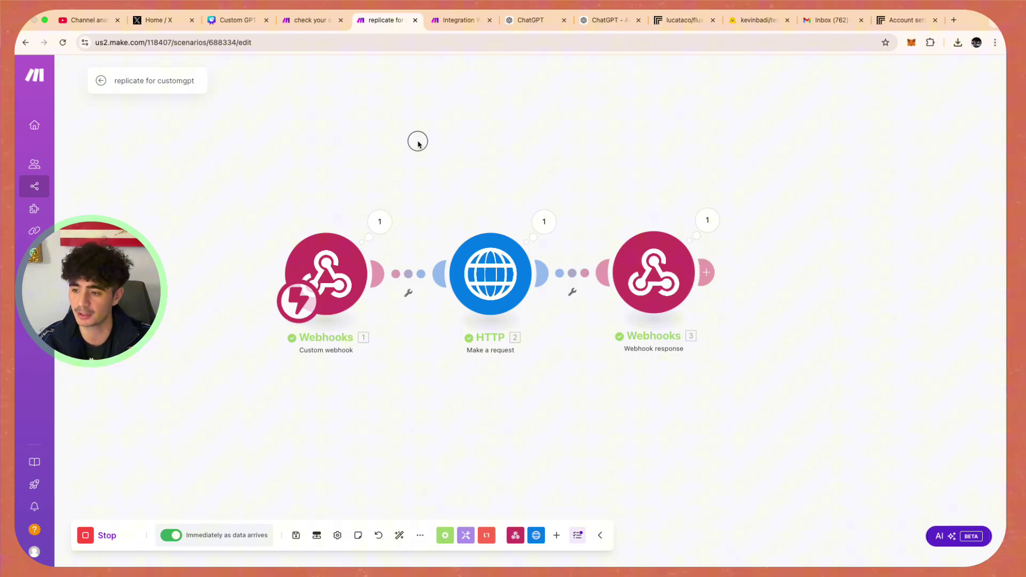
left_click_drag(417, 141, 425, 143)
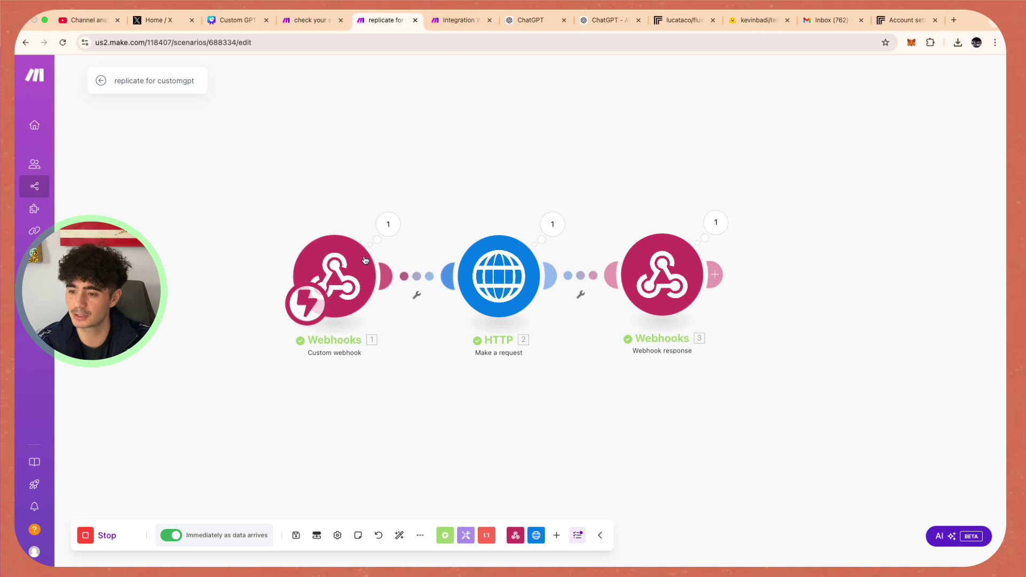
left_click(344, 259)
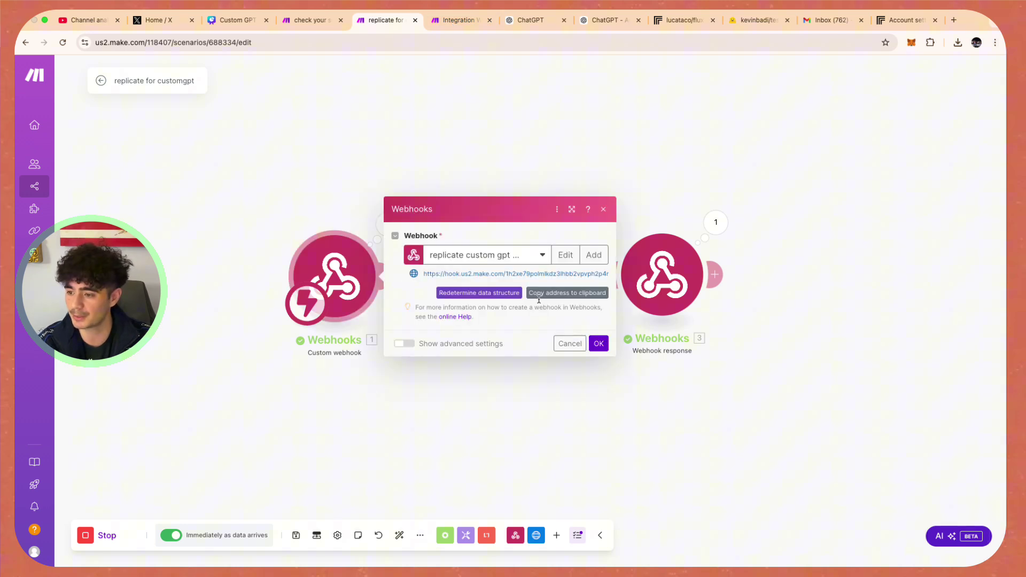
left_click(443, 116)
left_click(574, 21)
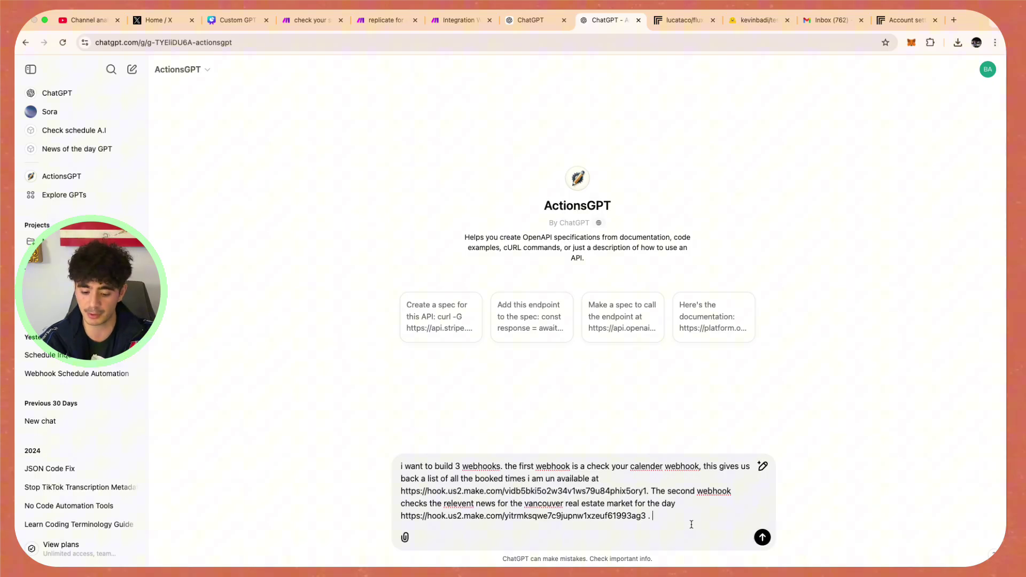
Step: Describe the third webhook as a custom HF LoRA image generator and send the schema request
type("The thrid")
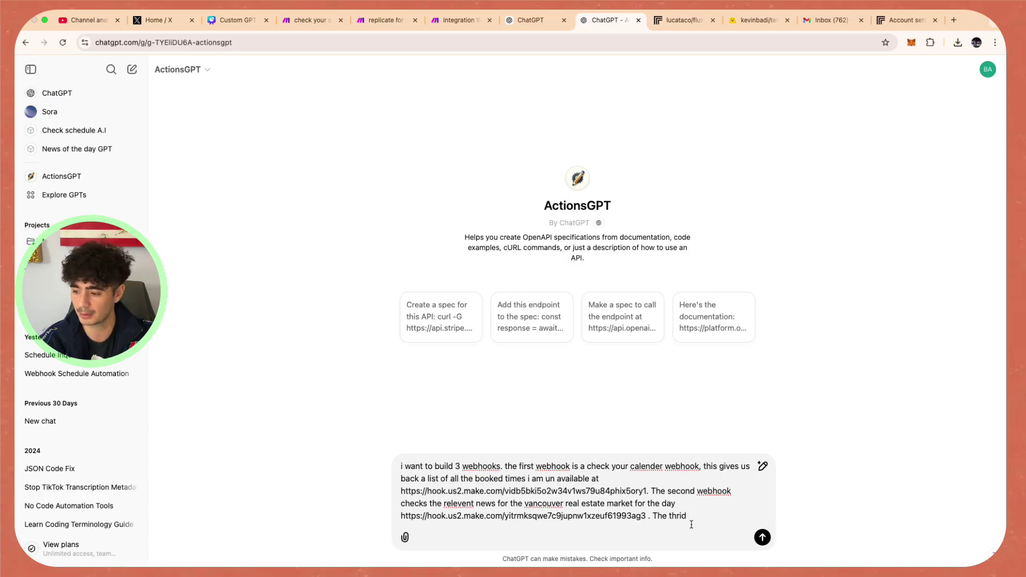
key("BackSpace")
key("BackSpace")
key("BackSpace")
type("ird webhook is ")
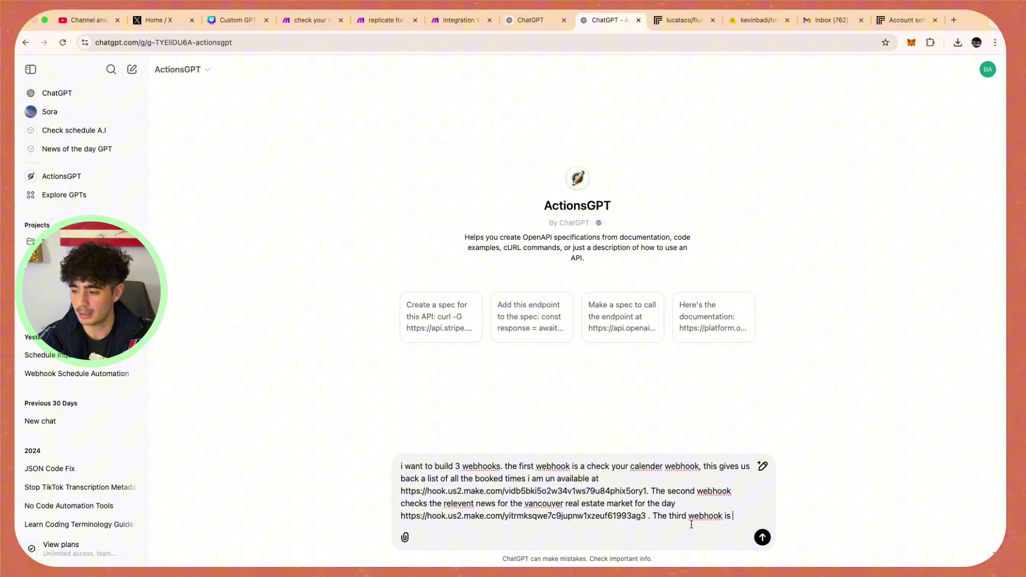
type("a custom")
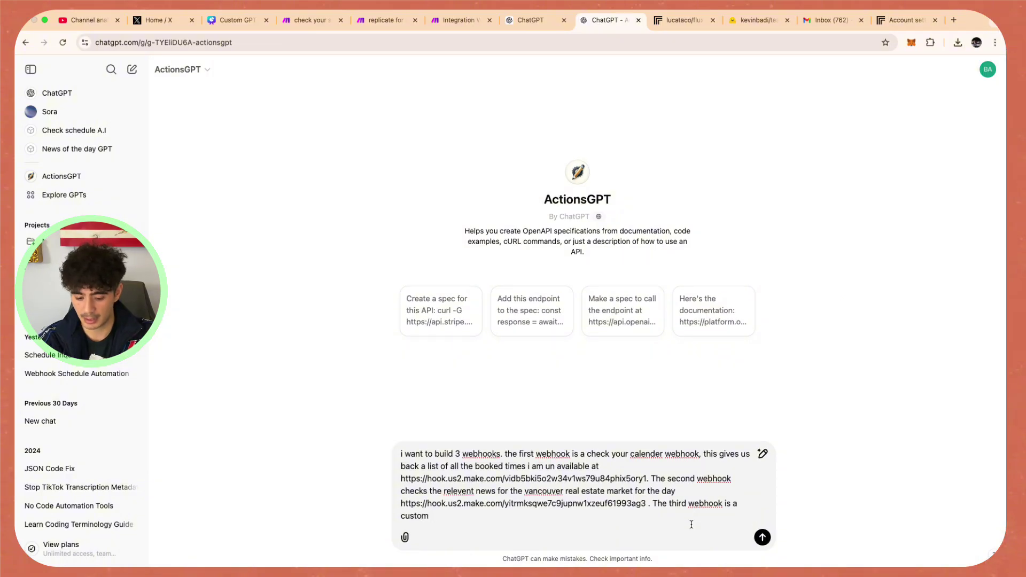
type("age g")
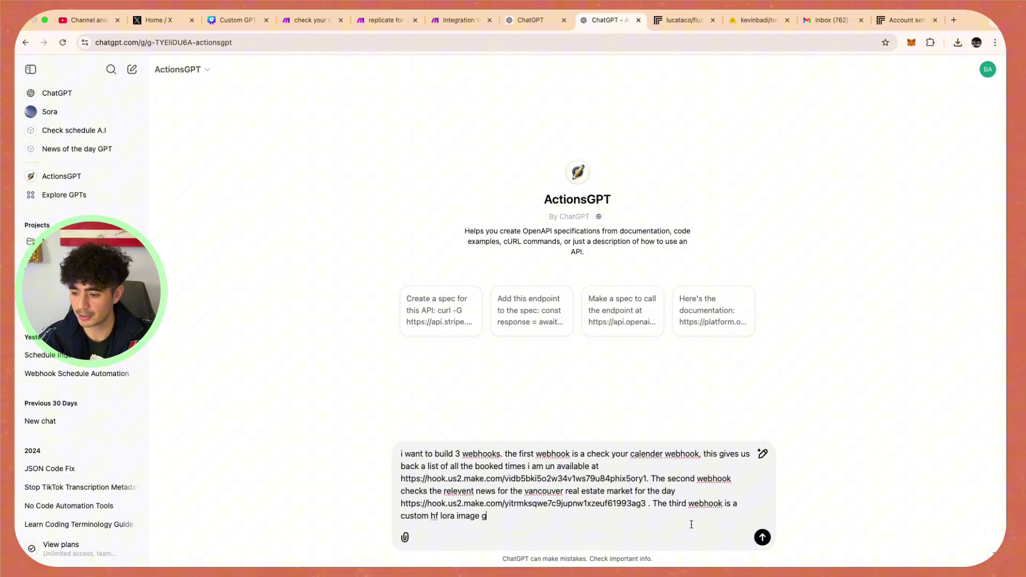
type("enerator. ")
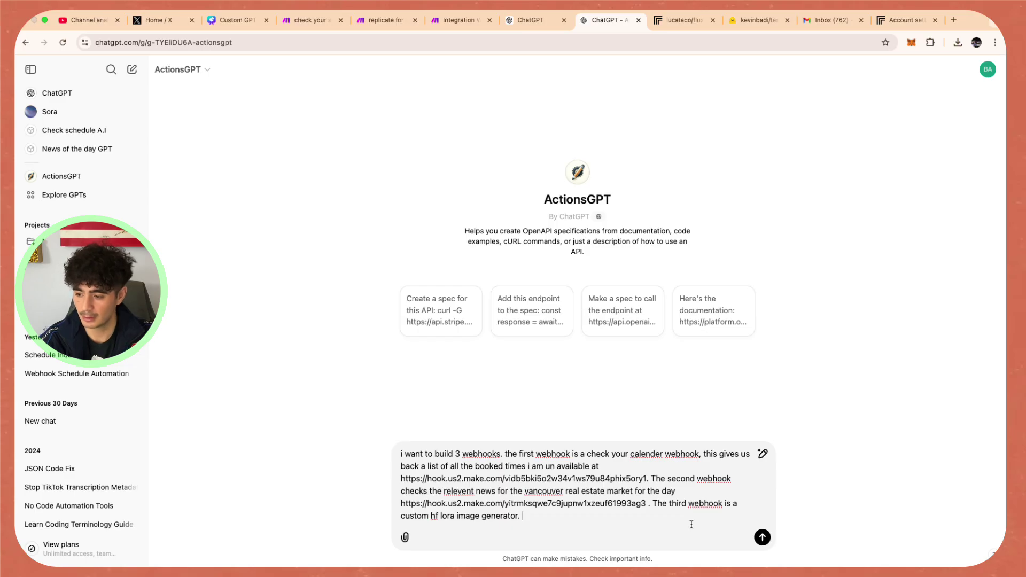
type("please make the s")
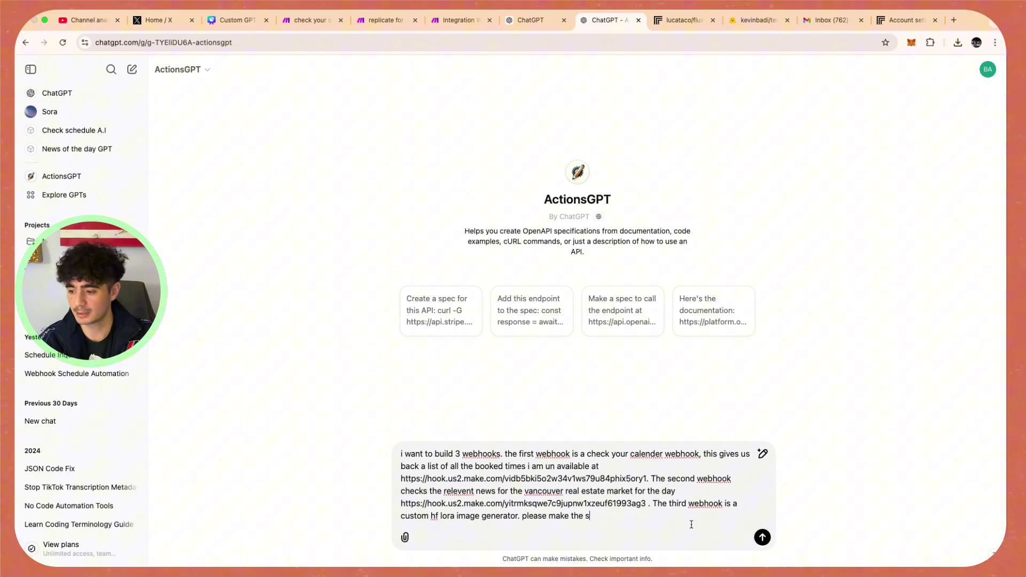
type("cheme for all")
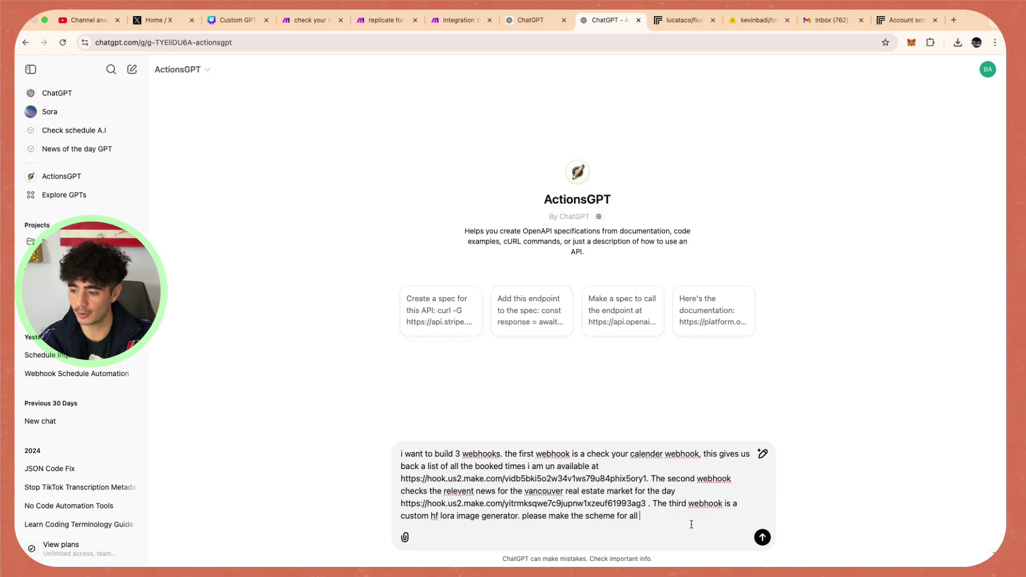
type("three")
key("Return")
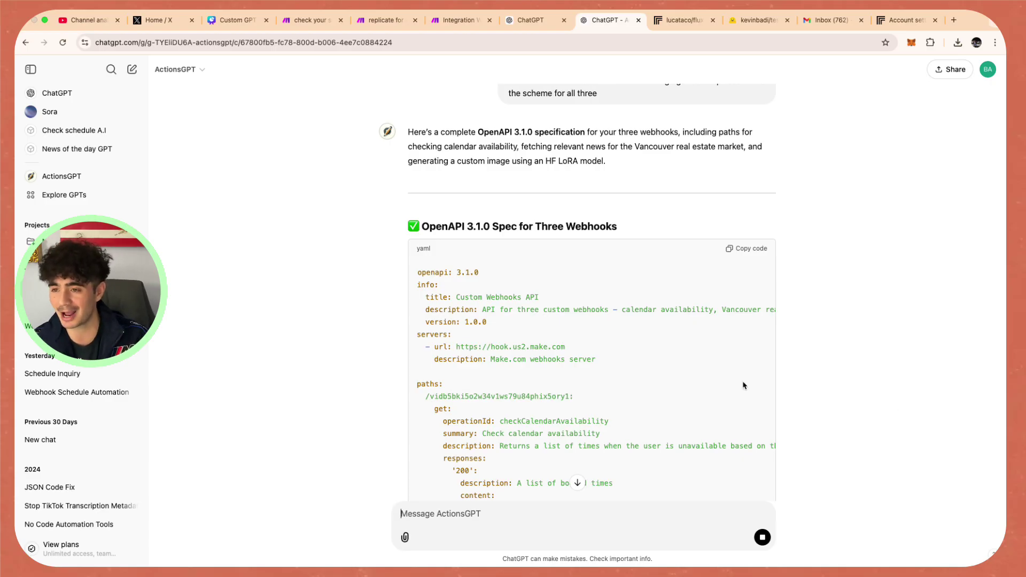
Step: Scroll through ActionsGPT's YAML reply and copy the three-webhook OpenAPI 3.1.0 spec
scroll(742, 384, "down", 5)
scroll(743, 385, "down", 5)
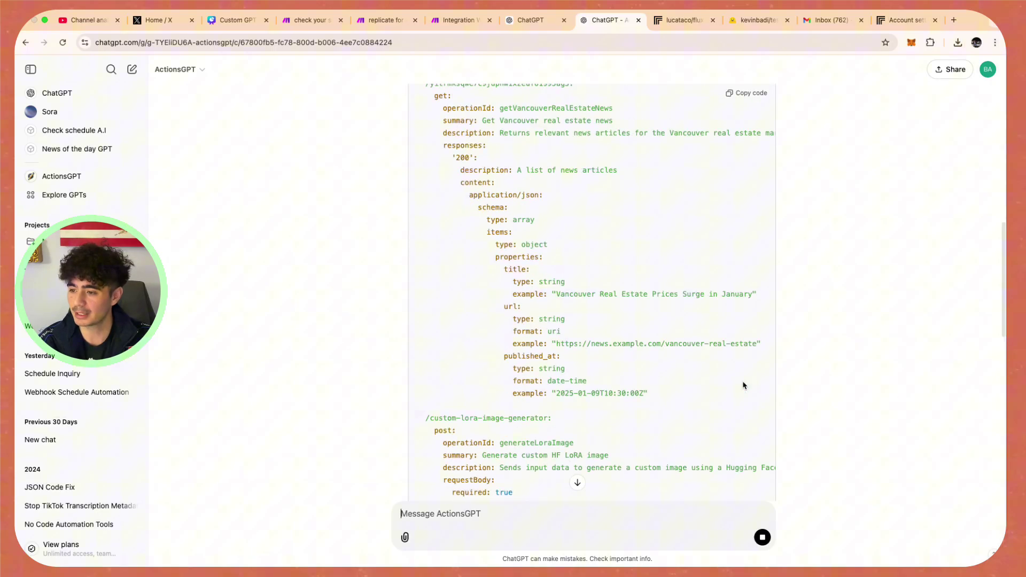
scroll(742, 384, "up", 4)
scroll(742, 385, "up", 3)
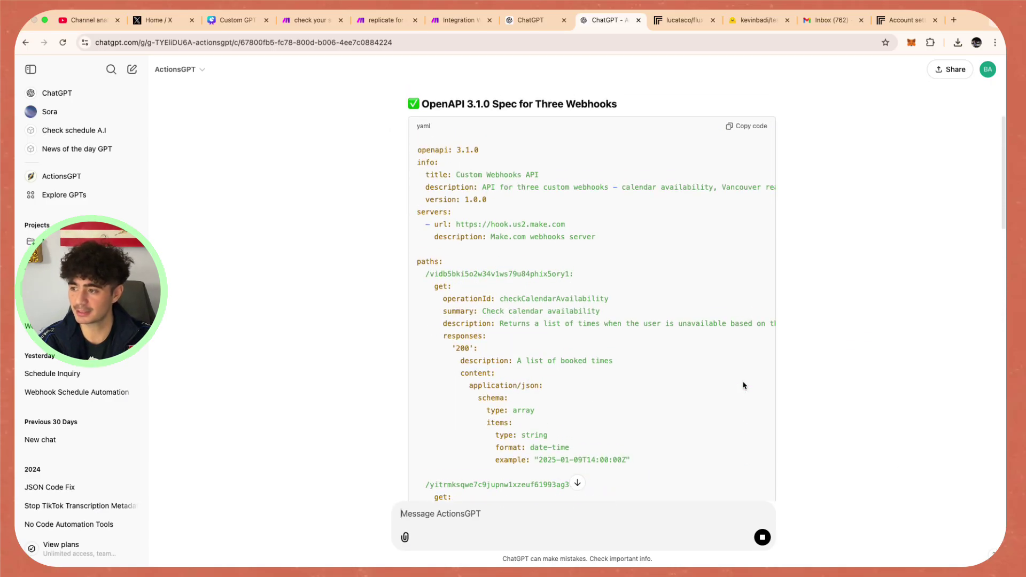
left_click(737, 128)
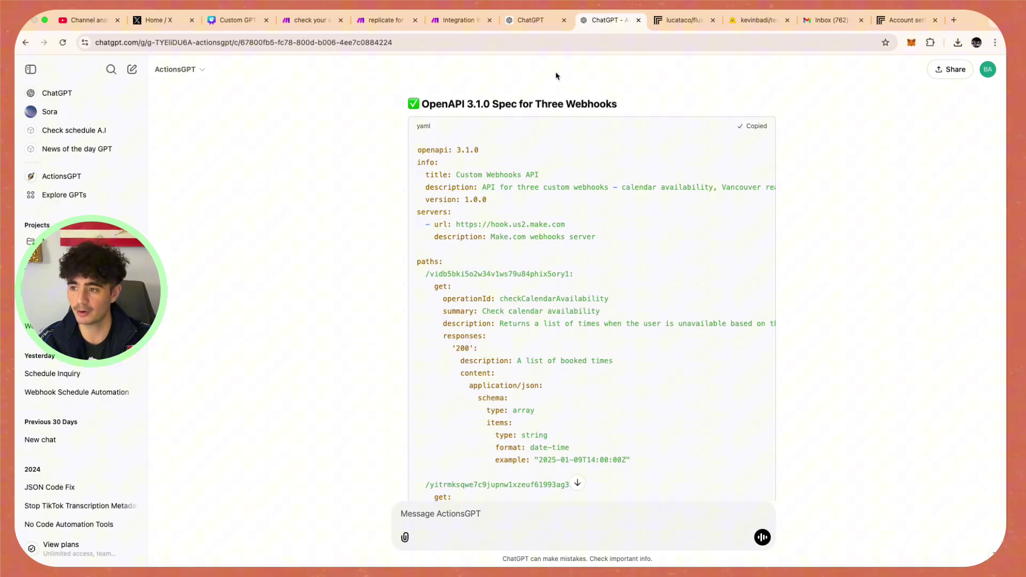
left_click(536, 24)
Step: Create a new custom GPT and name it 'Kevs personal agent' on the Configure tab
left_click(26, 70)
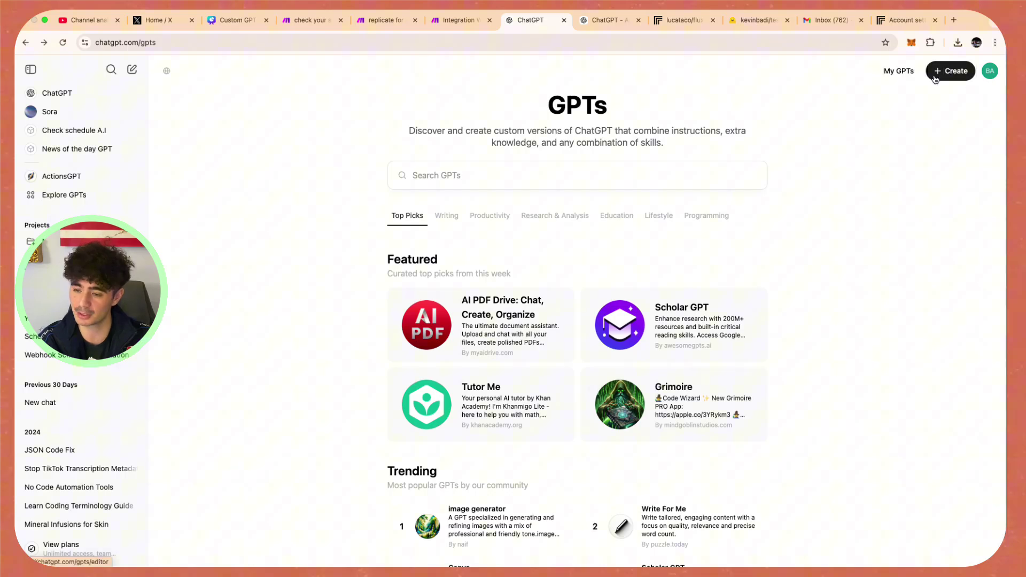
left_click(934, 80)
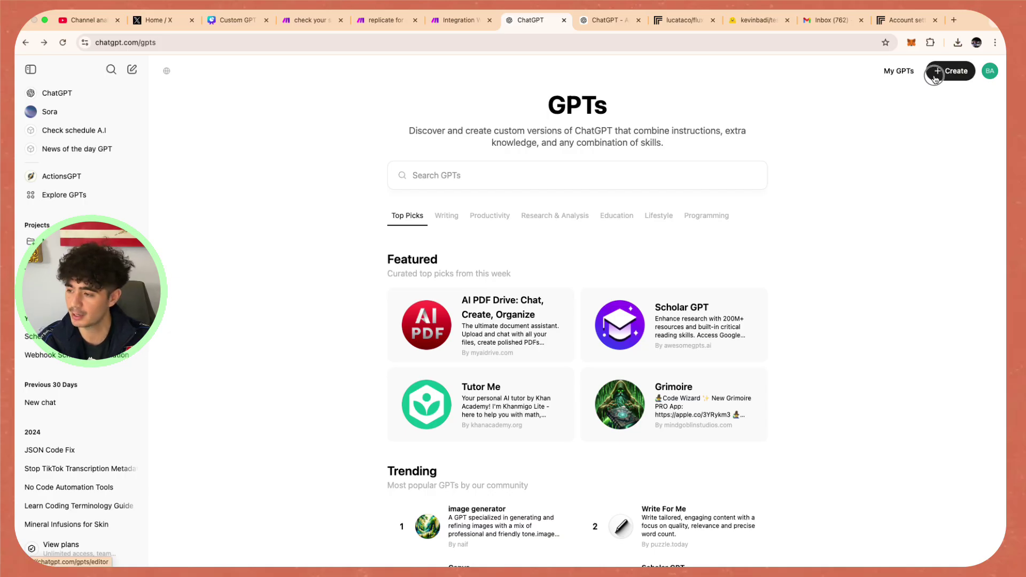
left_click(298, 202)
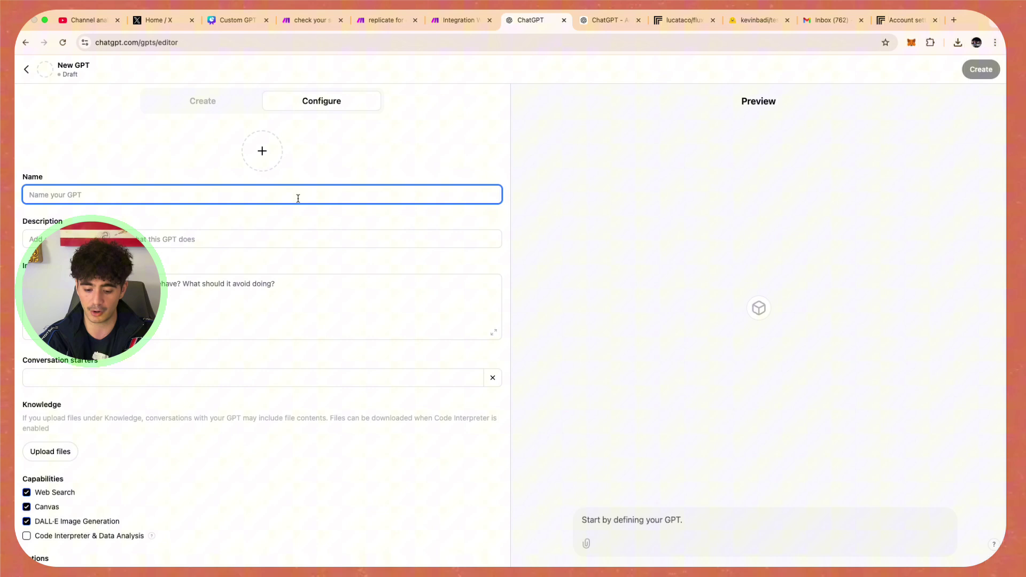
type("Kevs persona")
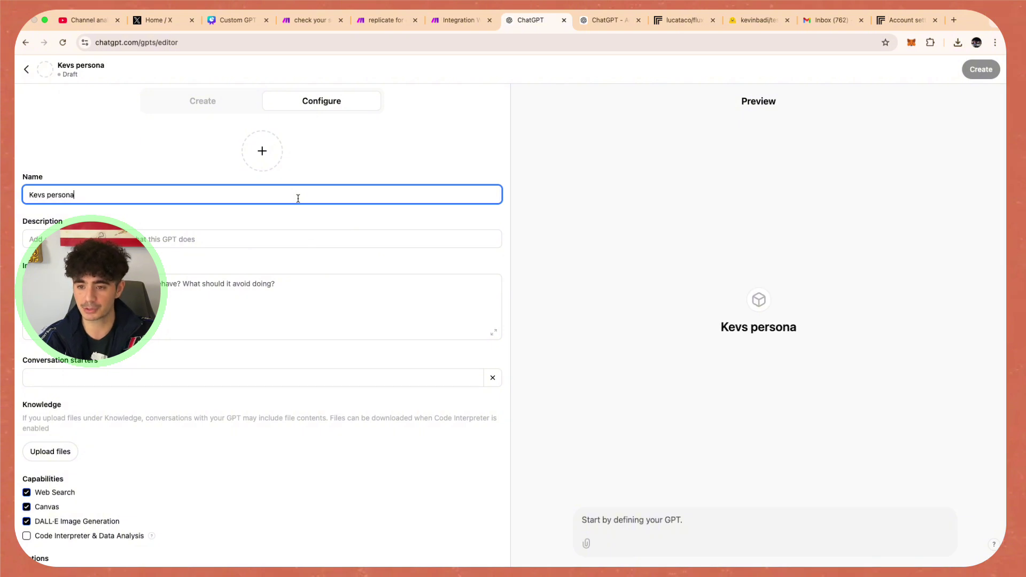
type("l agent")
left_click(182, 233)
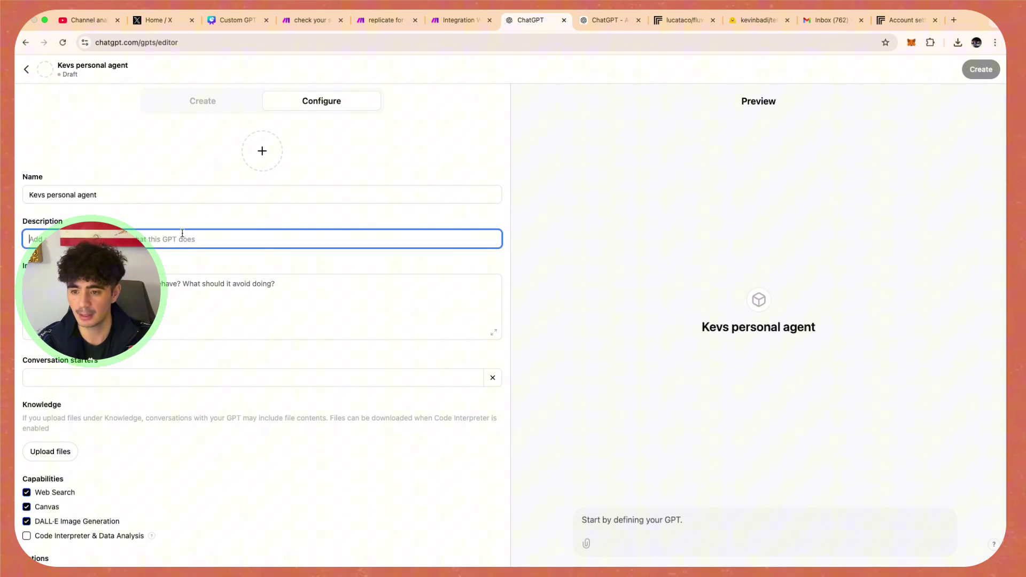
left_click(180, 299)
left_click(163, 248)
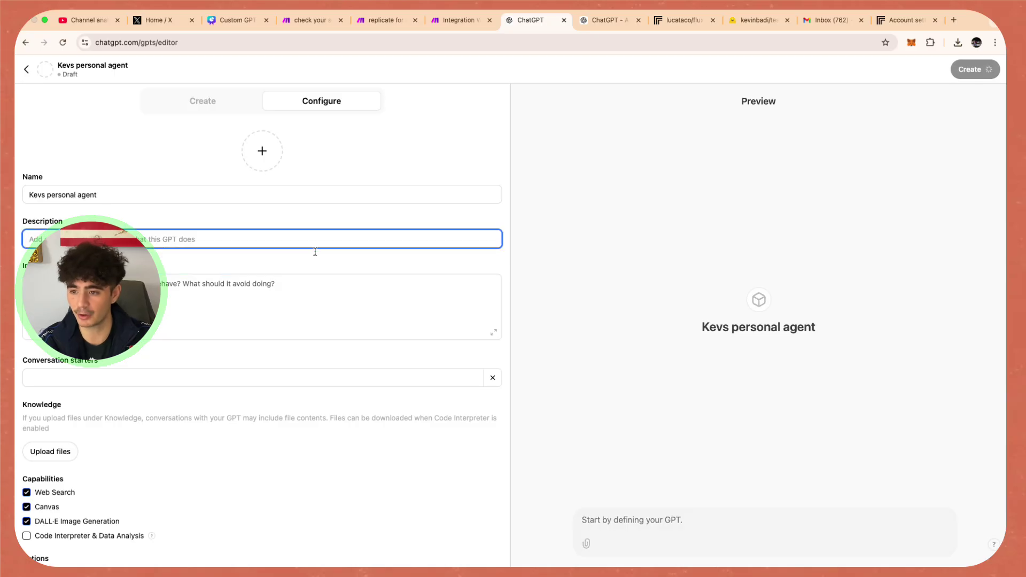
scroll(288, 320, "down", 1)
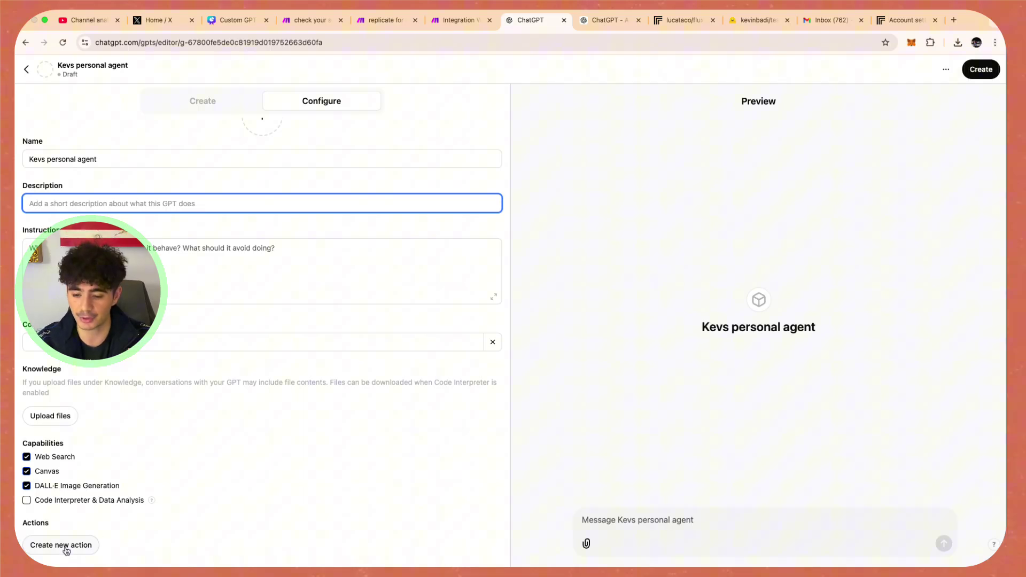
Step: Paste the ActionsGPT YAML spec into a new action's schema, listing checkCalendarAvailability, getVancouverRealEstateNews and generateLoraImage
left_click(65, 549)
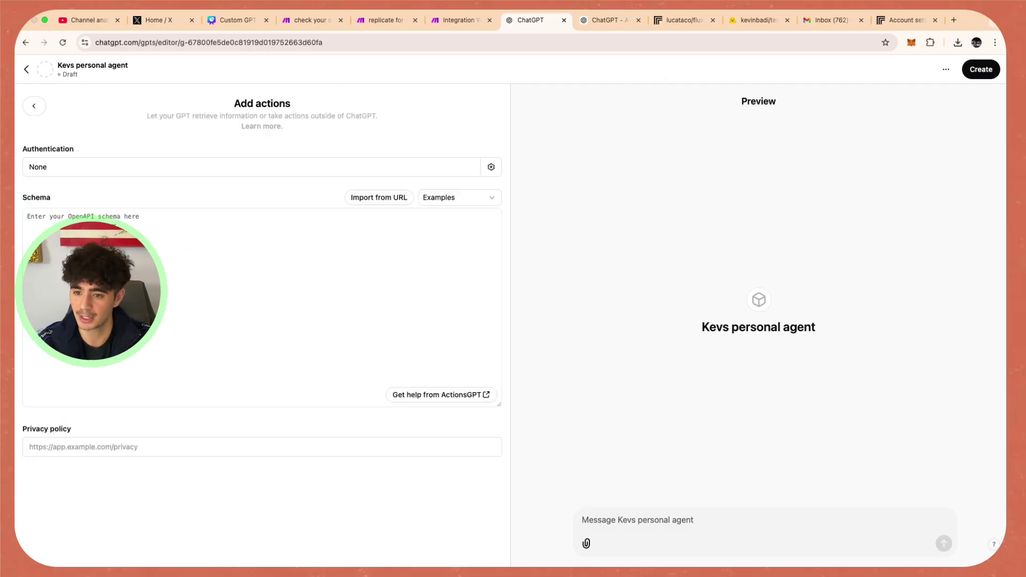
left_click(609, 22)
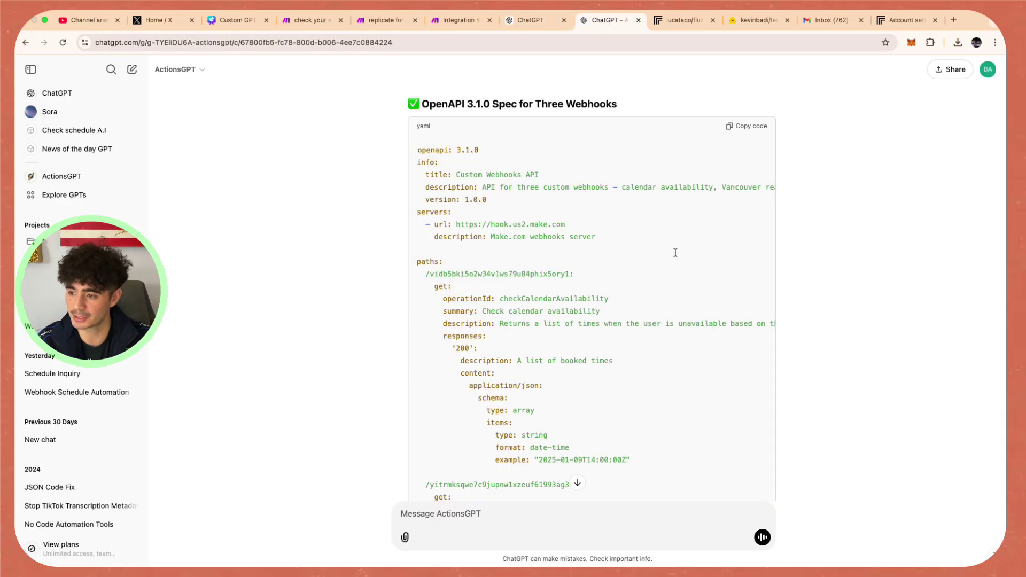
left_click(747, 126)
left_click(504, 25)
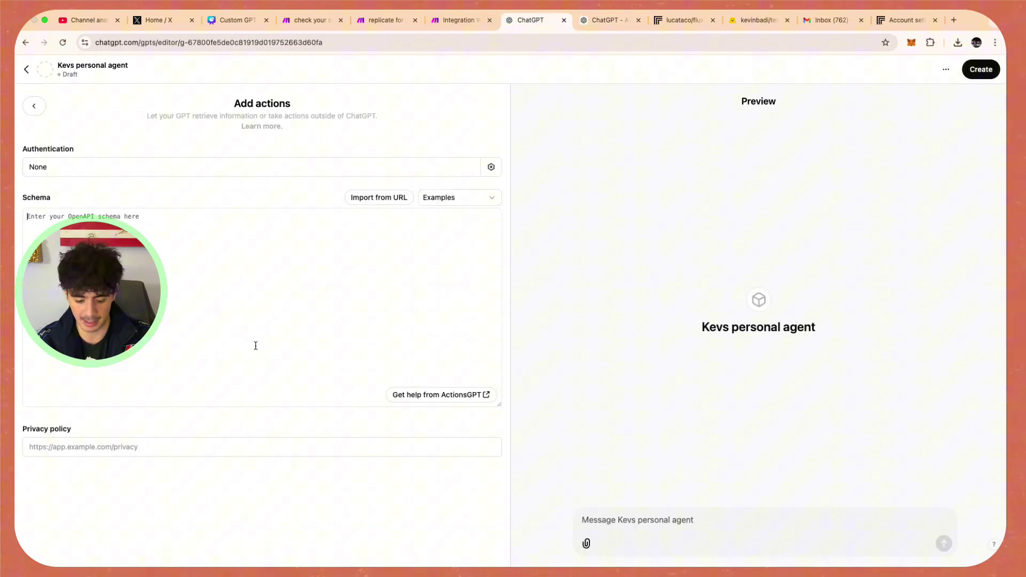
left_click(256, 345)
key("ctrl+v")
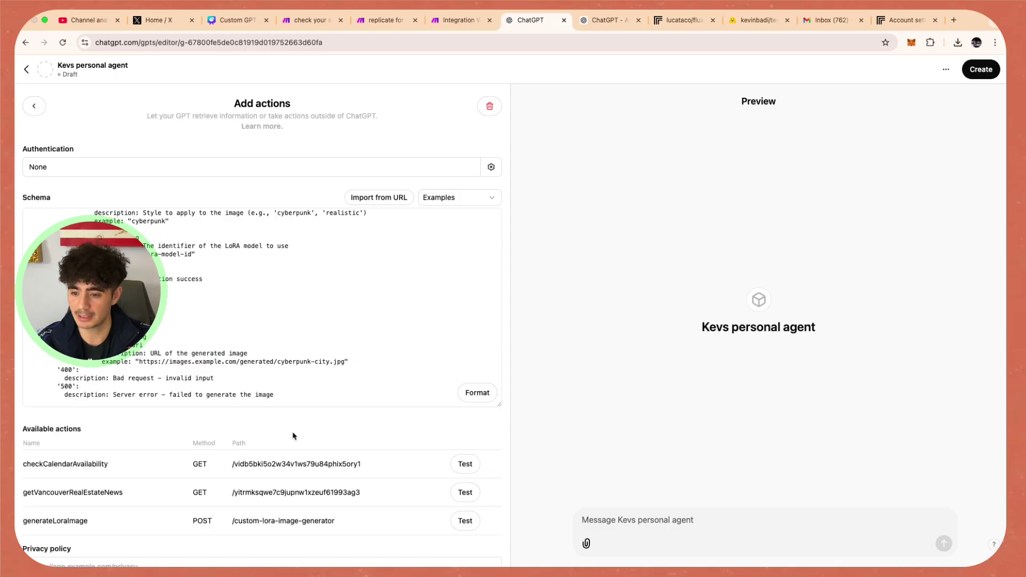
scroll(292, 435, "down", 1)
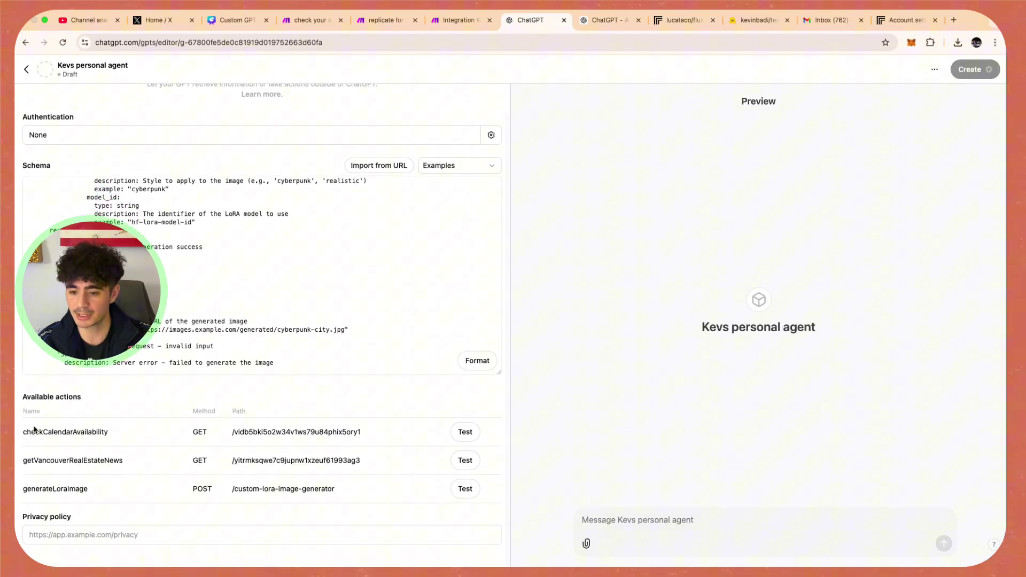
left_click_drag(34, 429, 443, 504)
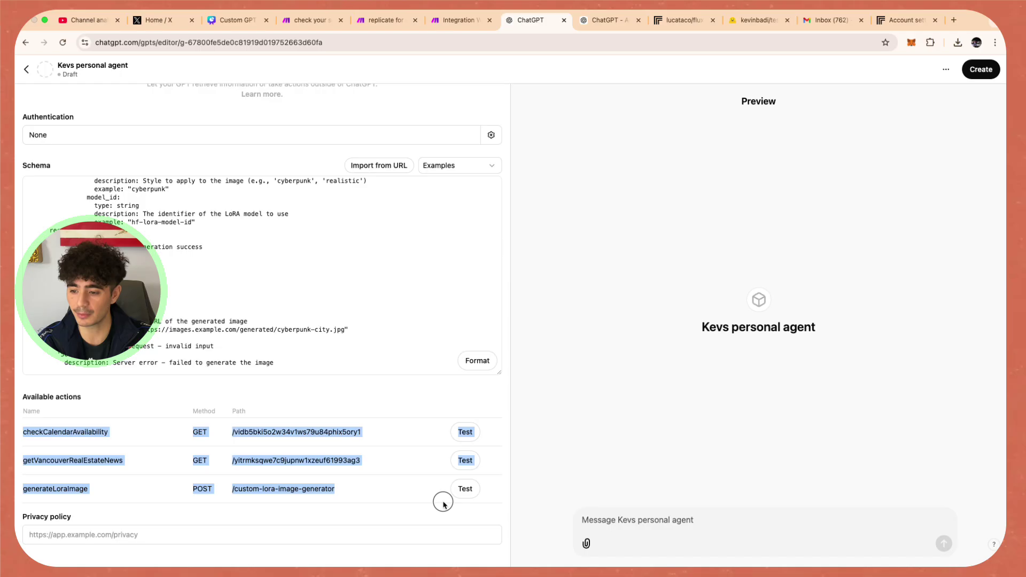
left_click(426, 500)
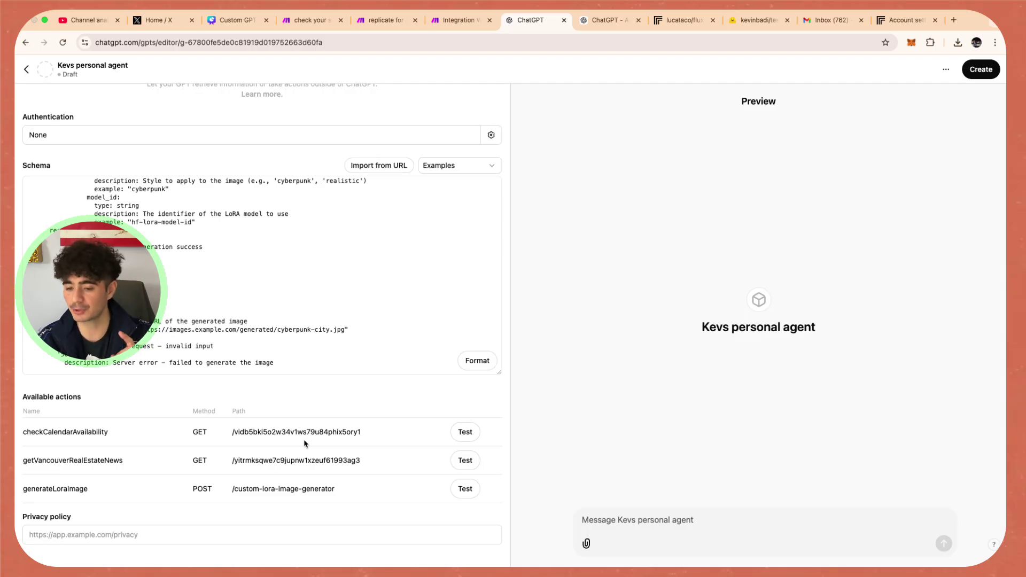
Step: Review the Perplexity webhook and 'replicate for customgpt' scenarios' run histories in Make
left_click(454, 19)
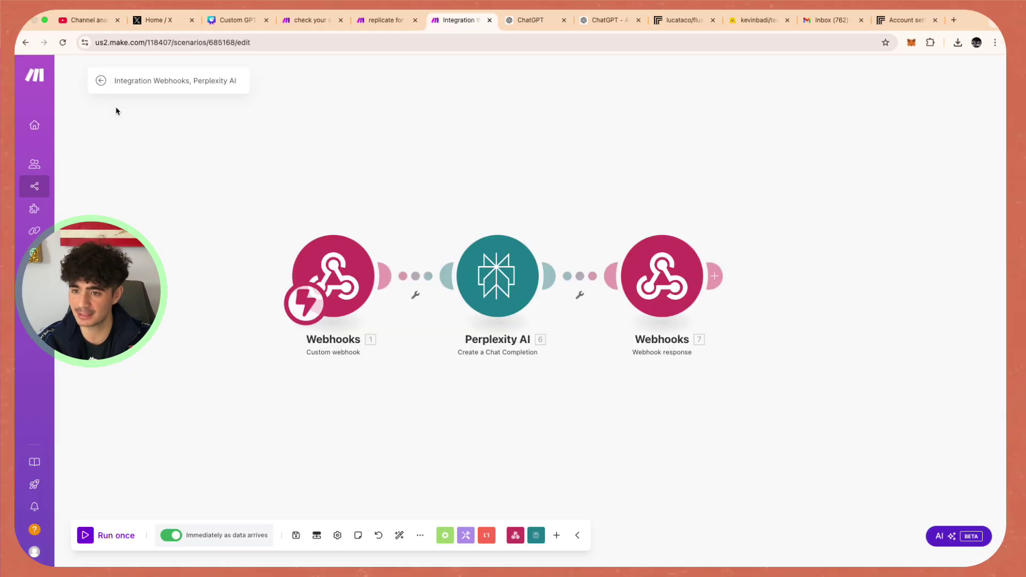
left_click(102, 83)
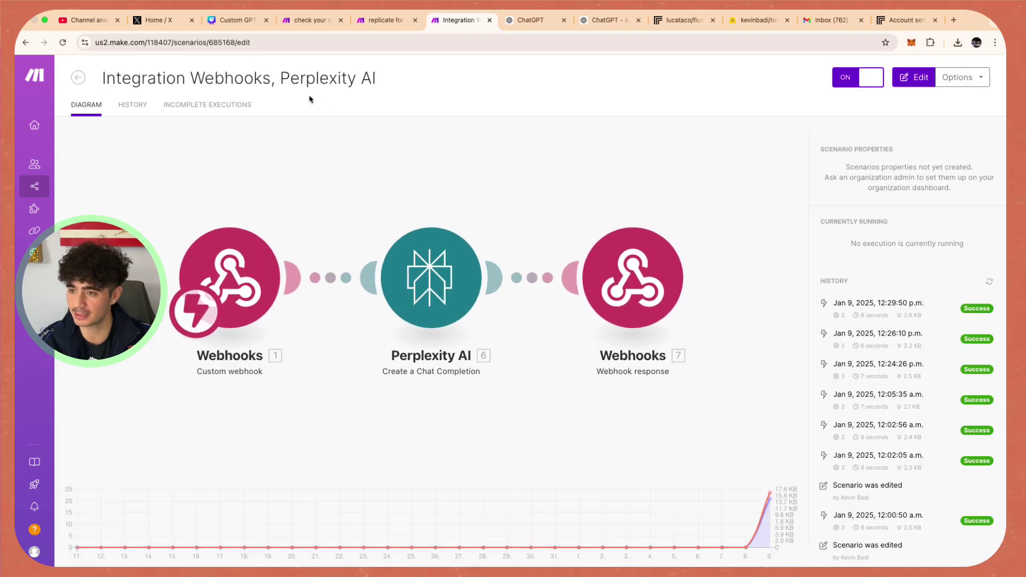
left_click(394, 21)
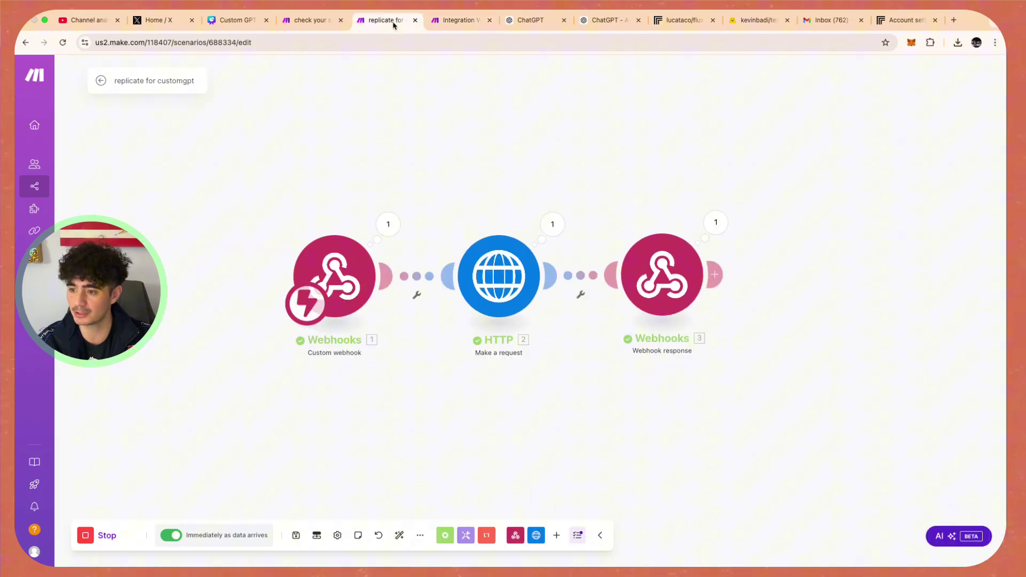
left_click(101, 83)
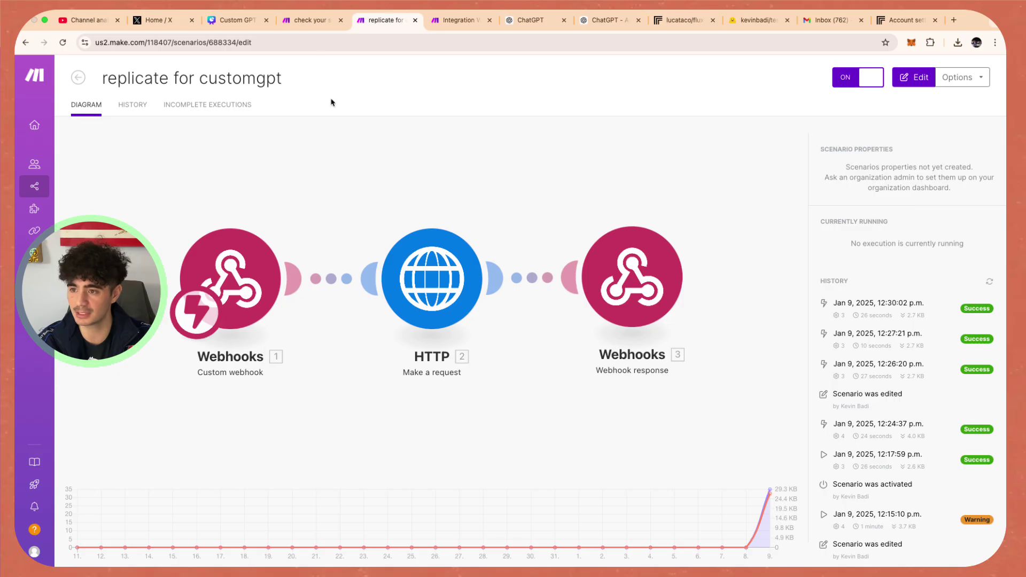
Step: Review the 'check your schedule' scenario's history, then return to the Kevs personal agent editor
left_click(306, 22)
left_click(215, 210)
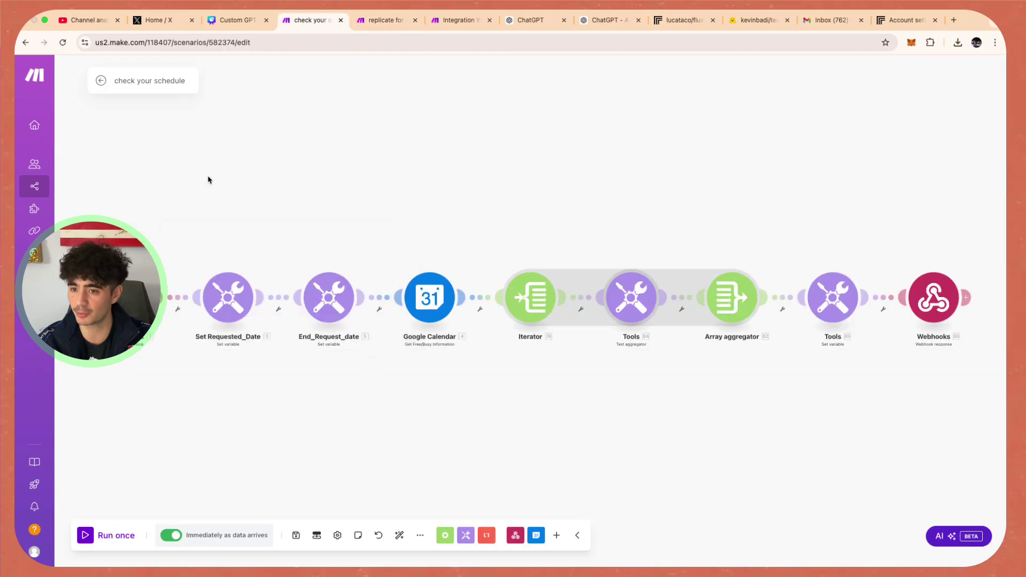
left_click(100, 81)
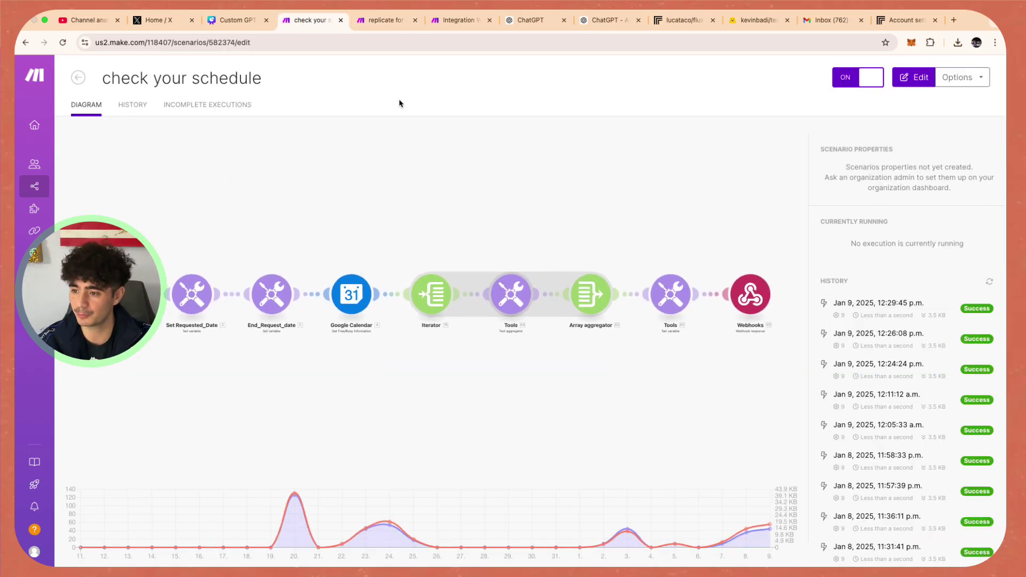
left_click(384, 23)
left_click(455, 23)
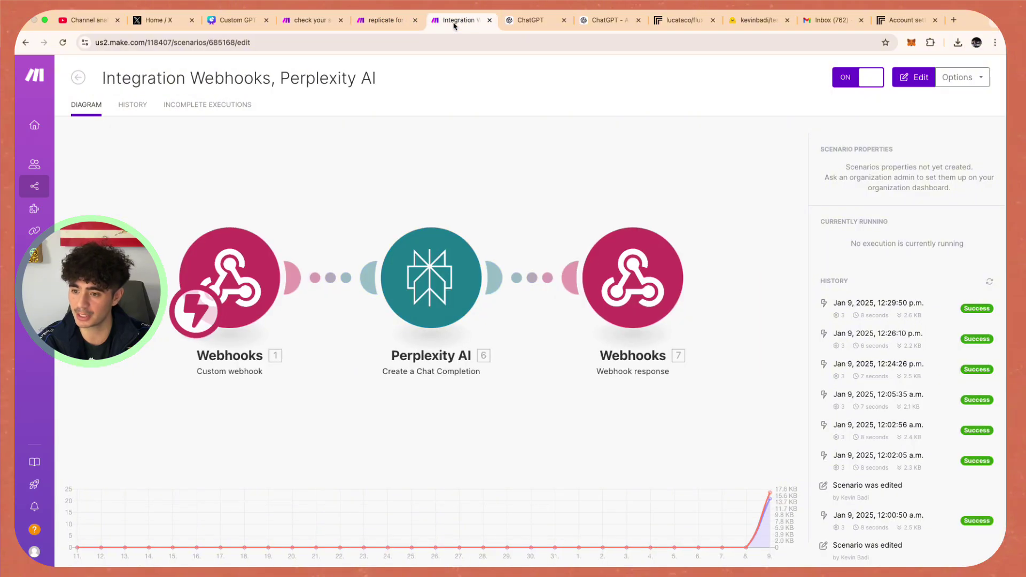
left_click(524, 21)
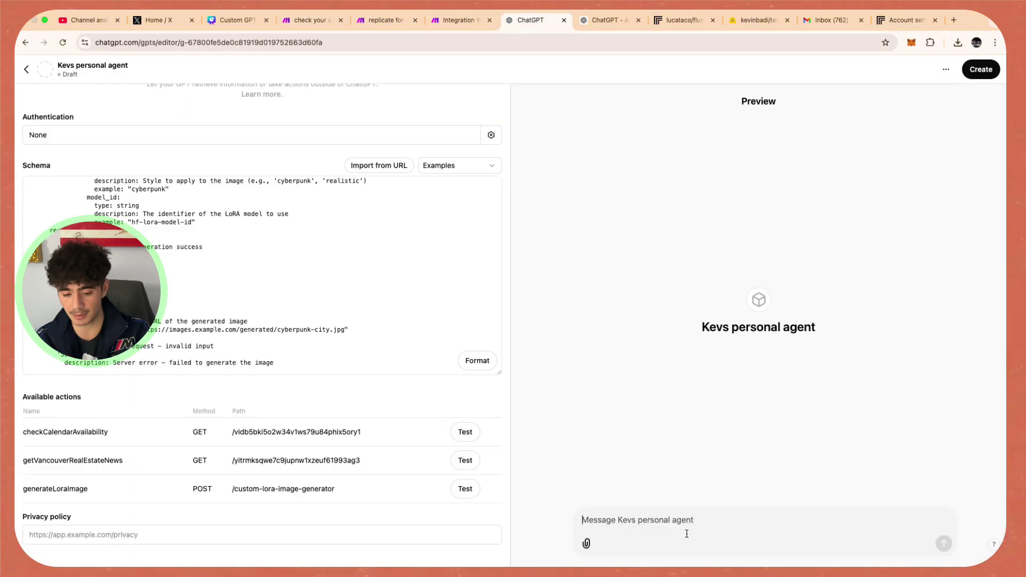
Step: Send the preview a combined prompt: check today's calendar, Vancouver real estate news, and create an image
type("check my a")
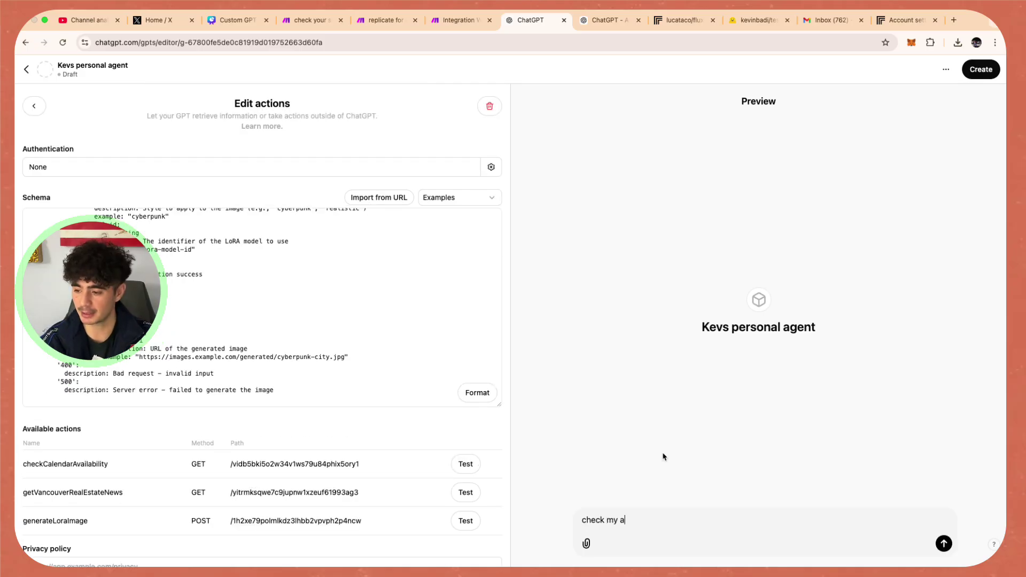
key("BackSpace")
type("calender for the day, check")
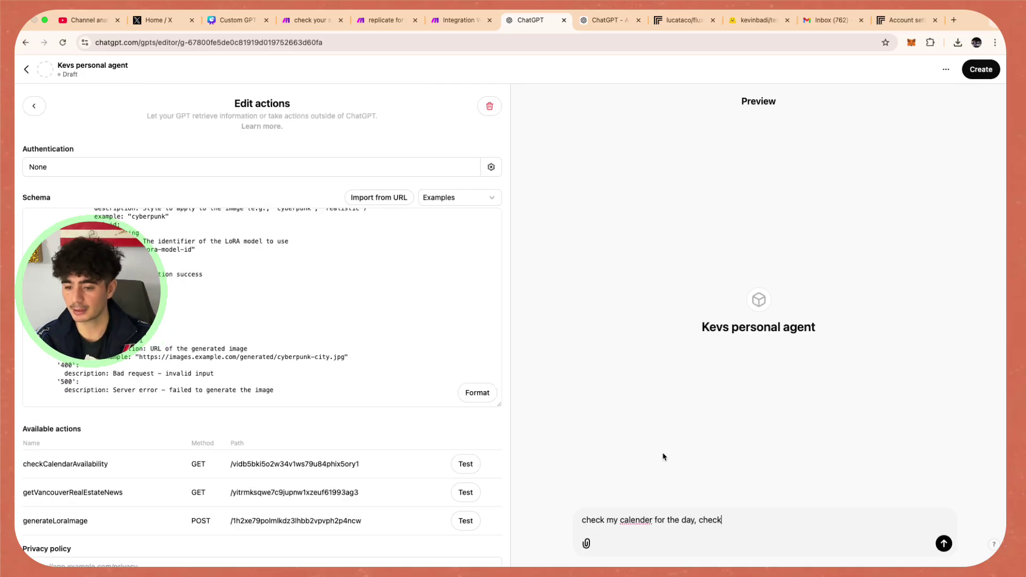
type("theva")
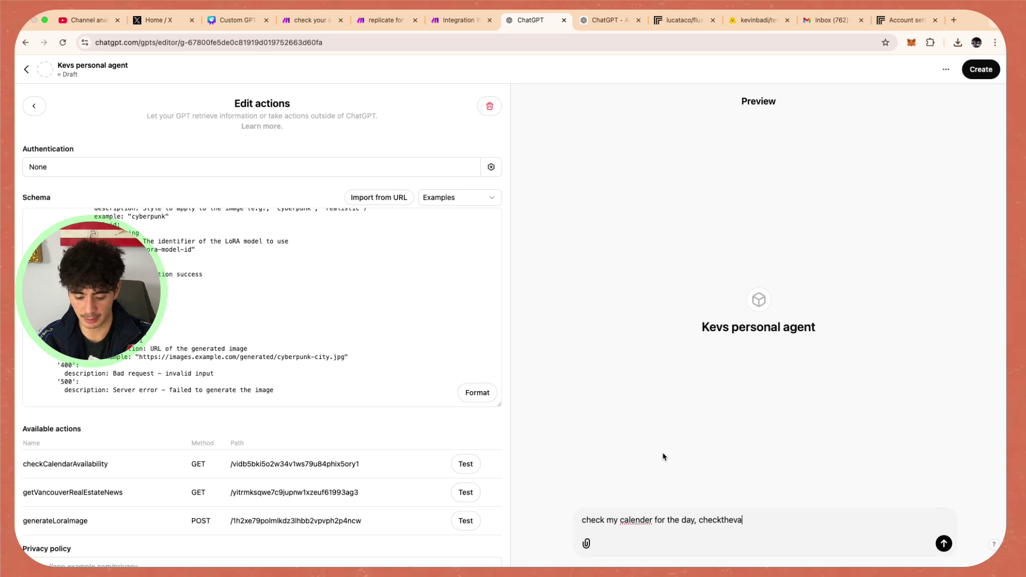
type("ncouver real es")
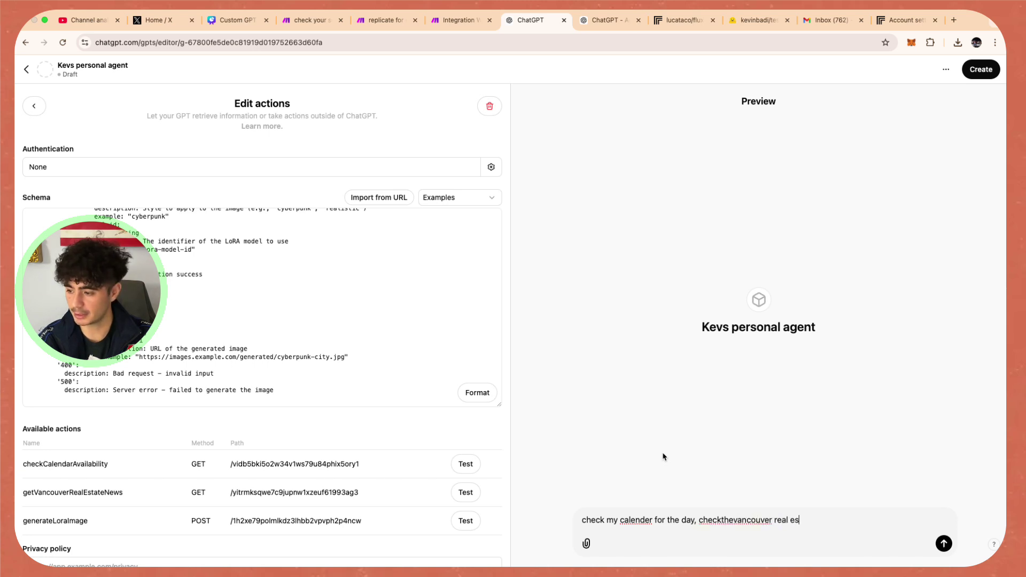
type("tate news, and create an hf l")
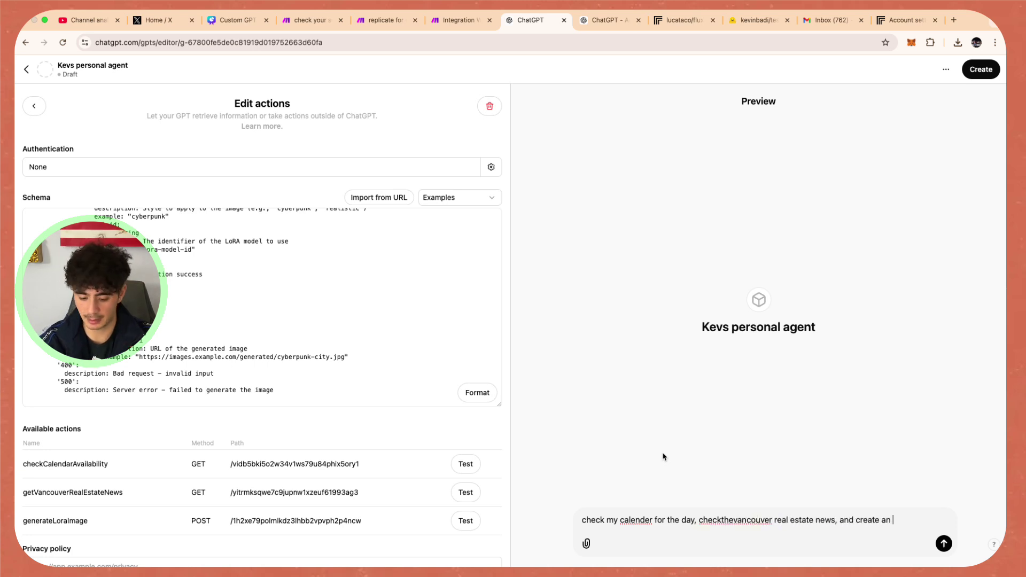
type("ora of me")
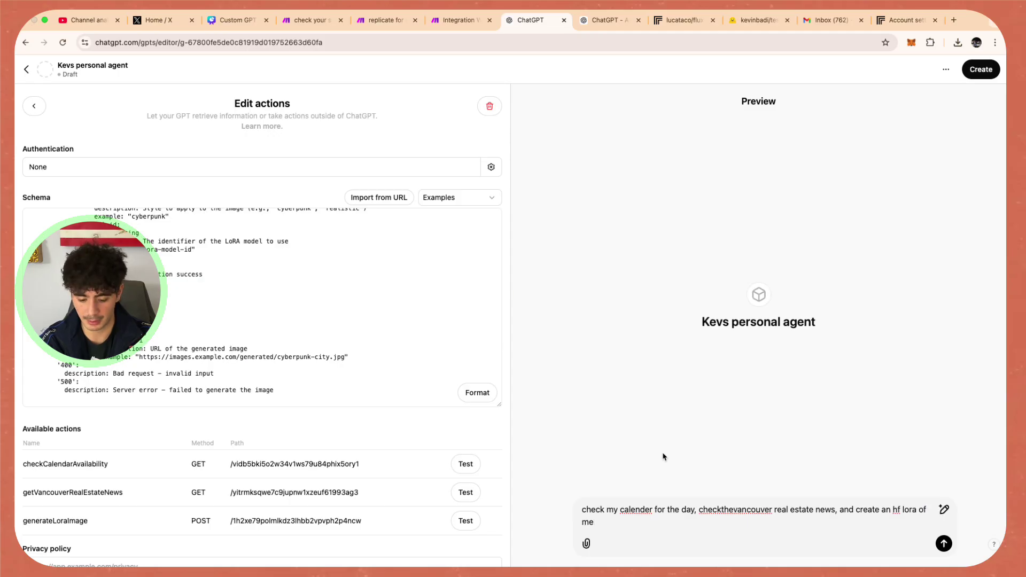
type(" looking over the city of")
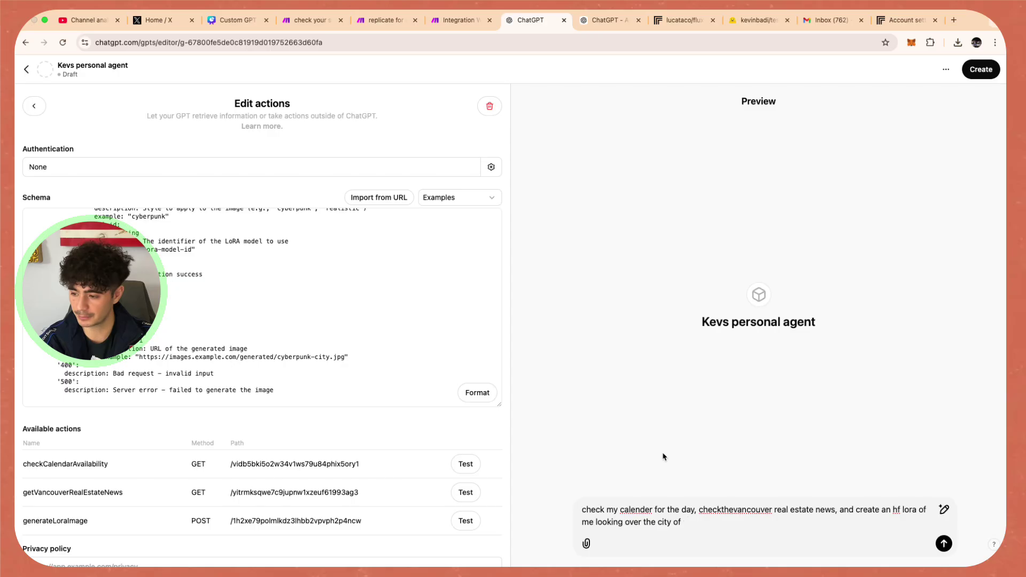
type(" vancourv")
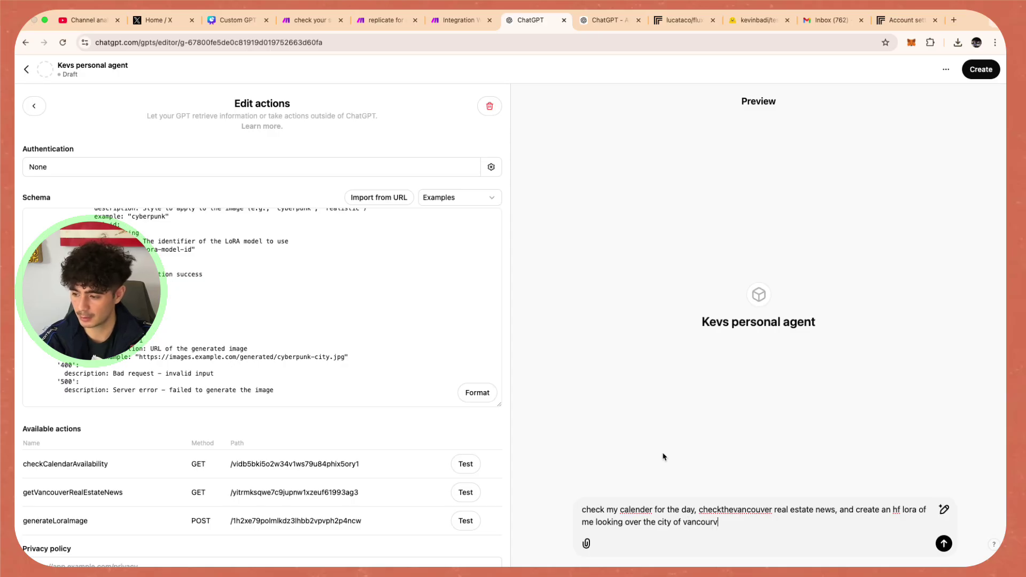
key("BackSpace")
key("BackSpace")
type("ver in a bu")
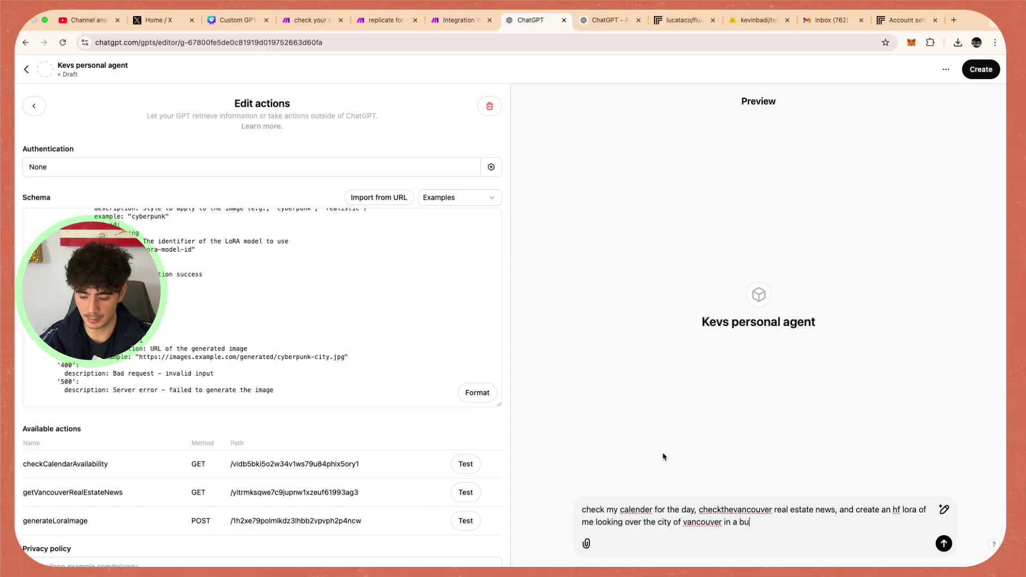
type("siness suit, from a")
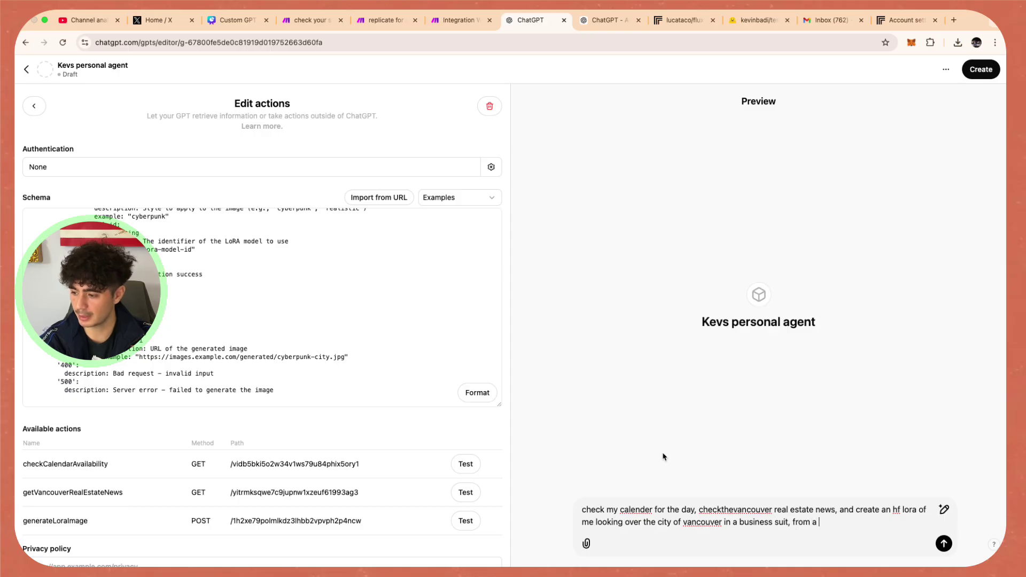
type(" high rise balc")
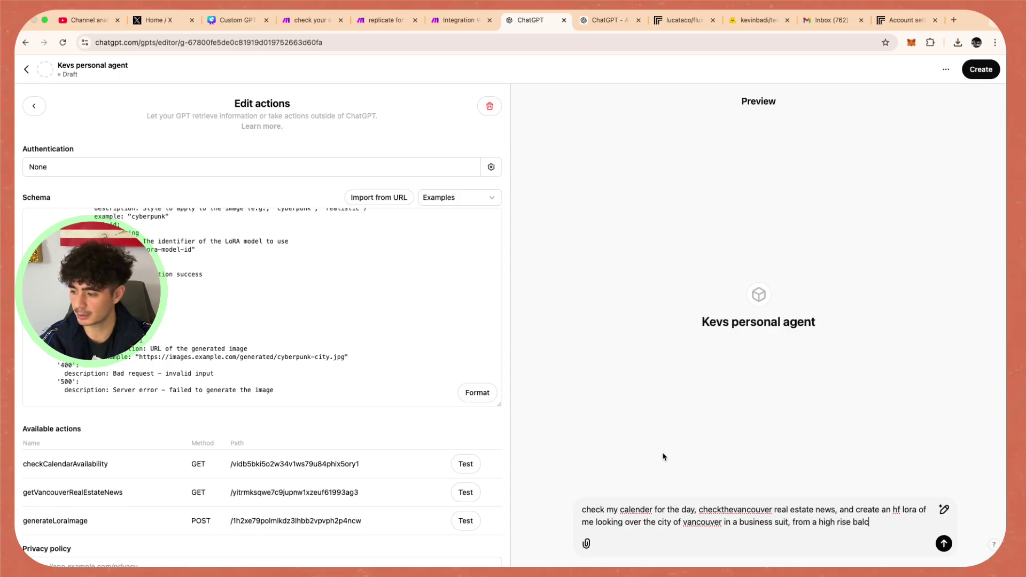
type("ony")
key("Return")
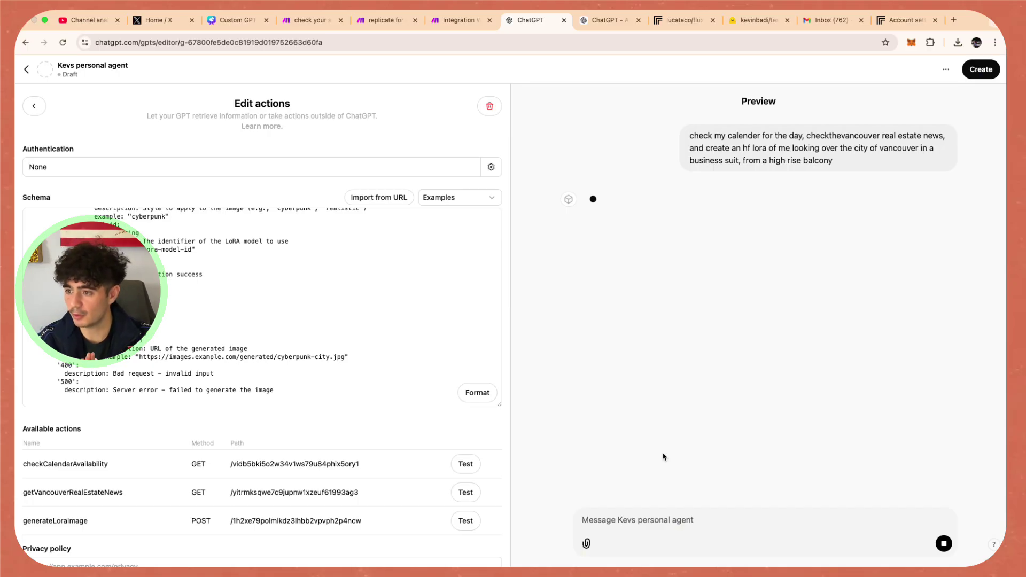
Step: Allow the webhook action call and scroll through the agent's reply
left_click(596, 235)
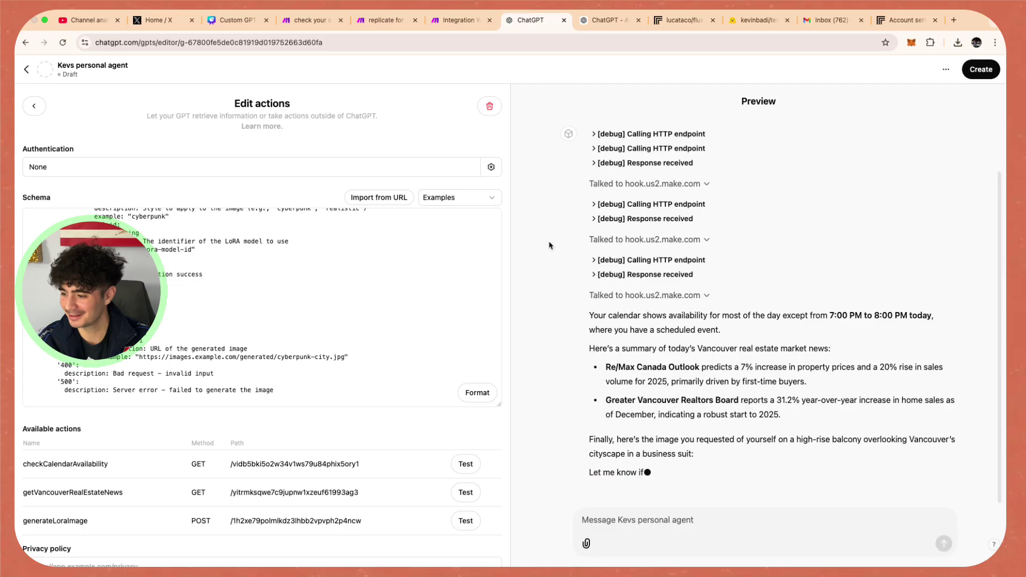
scroll(549, 246, "down", 3)
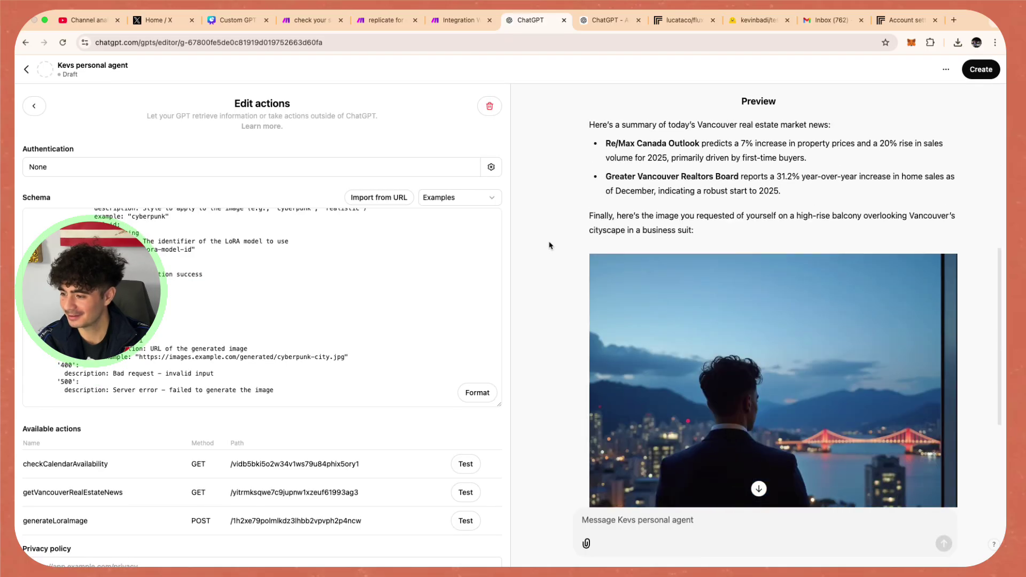
scroll(549, 245, "down", 5)
scroll(549, 246, "down", 2)
scroll(549, 245, "up", 7)
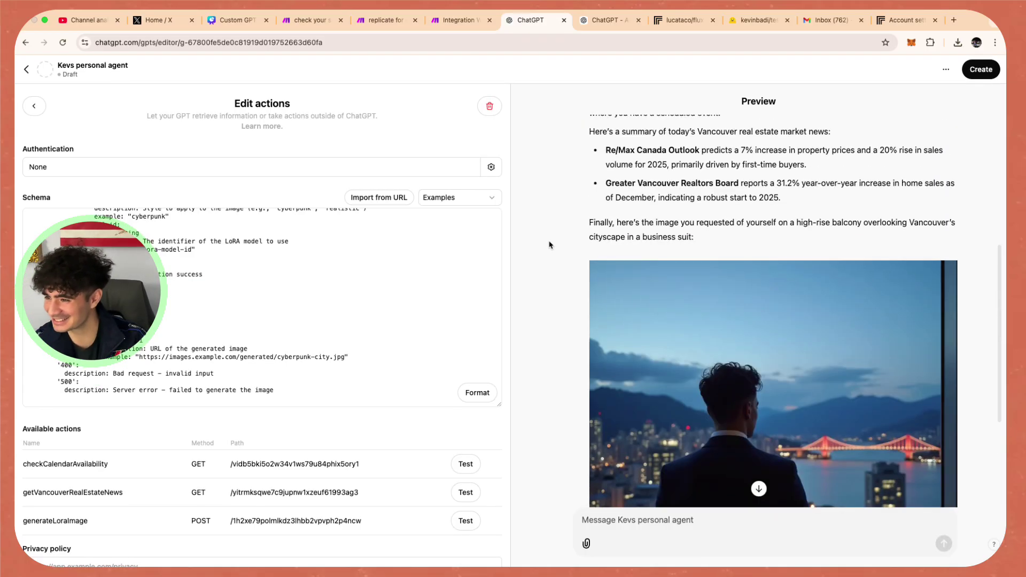
scroll(549, 246, "up", 4)
scroll(549, 245, "down", 2)
scroll(584, 228, "down", 4)
scroll(584, 228, "up", 2)
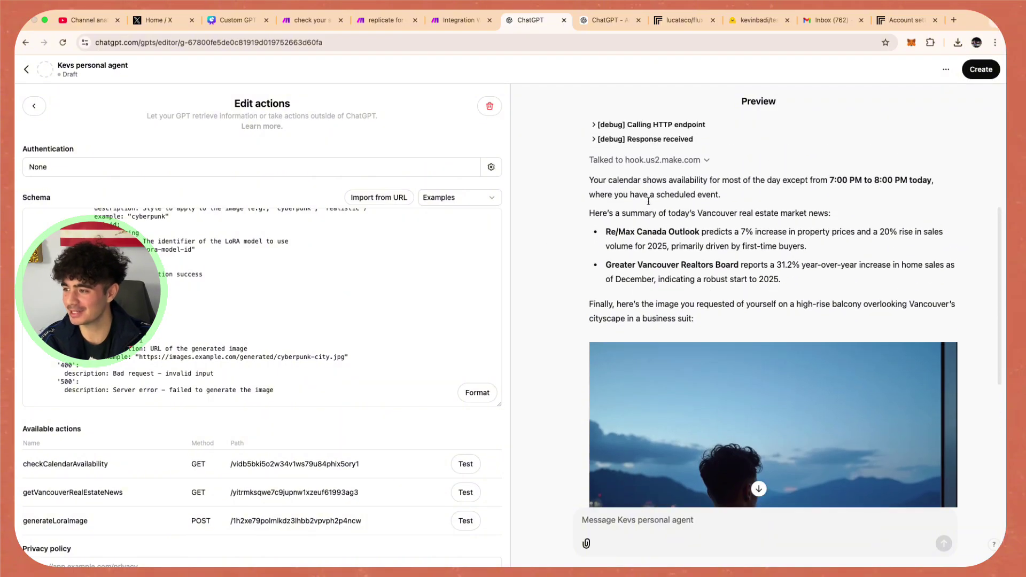
Step: Highlight the 7–8 PM busy slot, Re/Max Canada Outlook news and 7% price forecast
left_click_drag(829, 181, 908, 182)
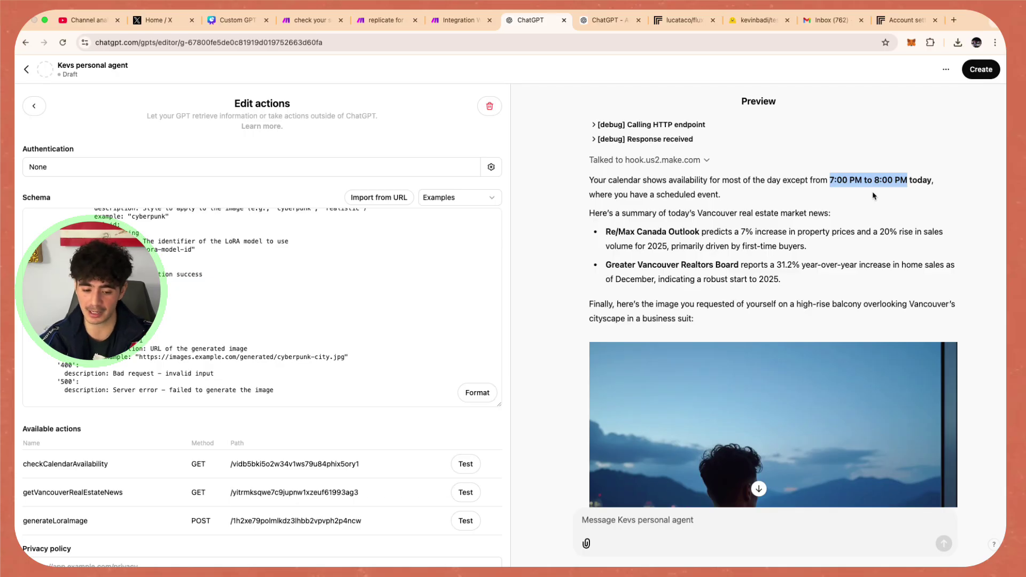
left_click(871, 198)
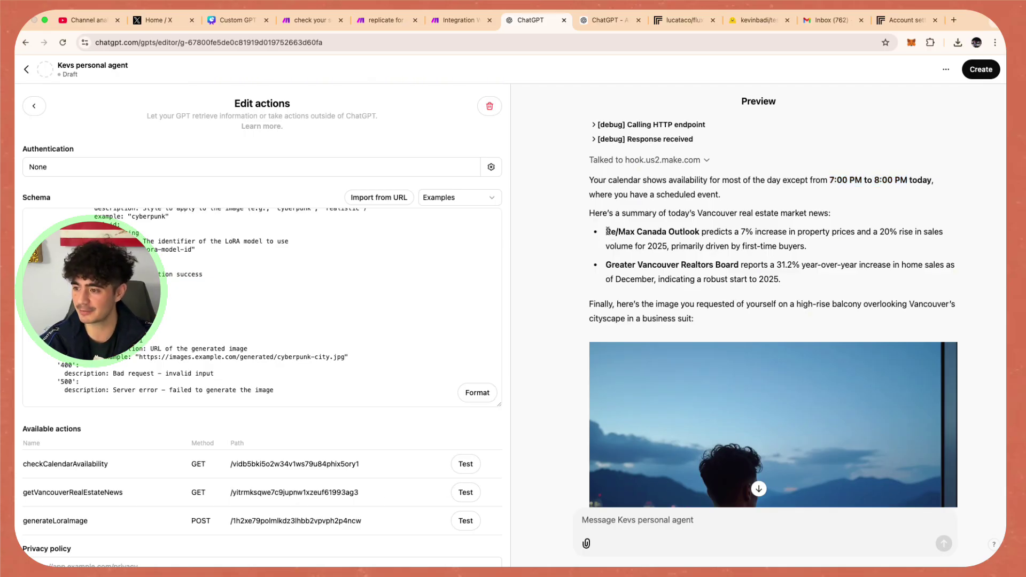
mouse_move(606, 231)
left_mouse_down()
mouse_move(810, 245)
mouse_move(831, 275)
left_mouse_up()
left_click(831, 276)
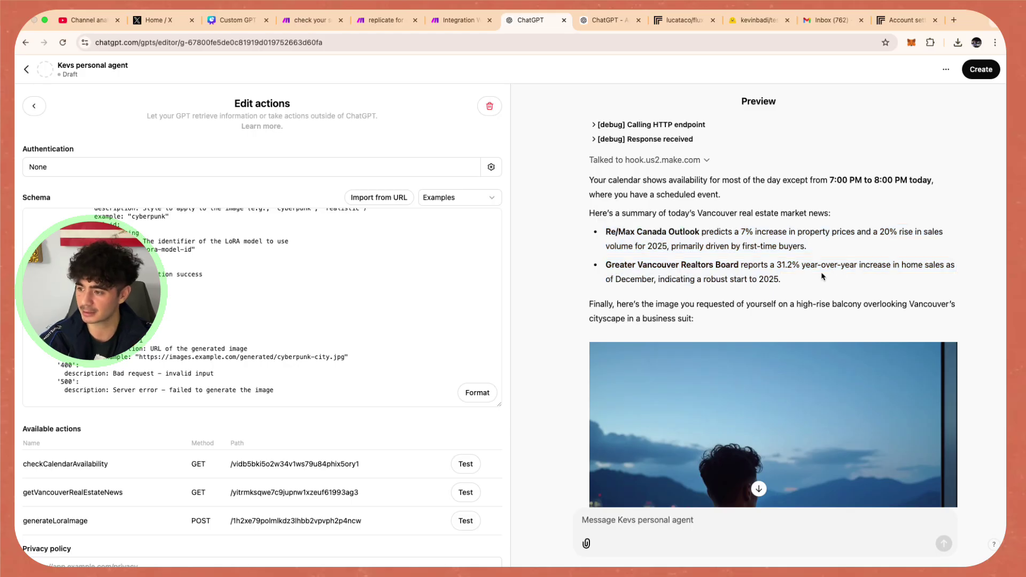
left_click_drag(738, 234, 852, 243)
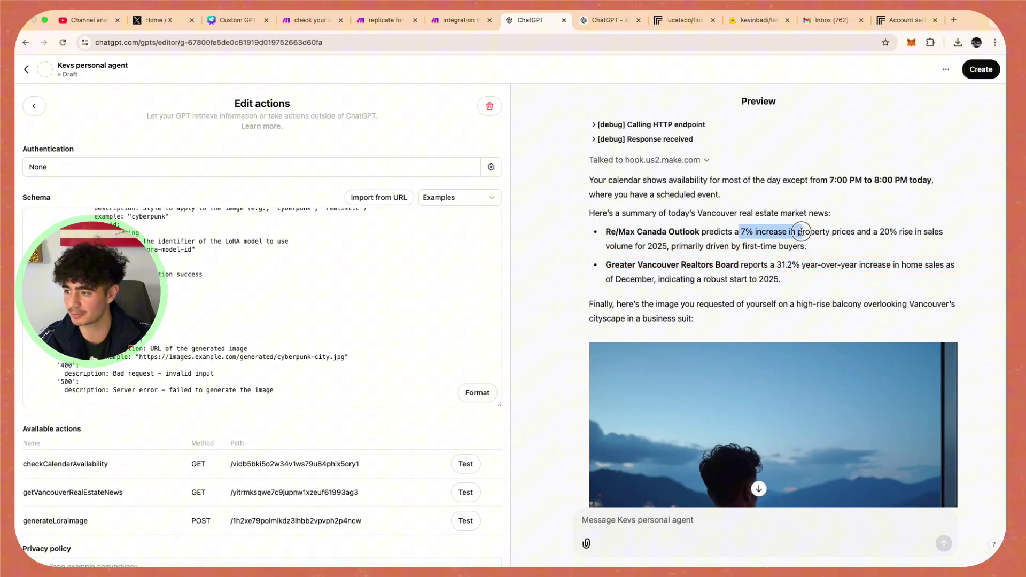
left_click(853, 246)
scroll(822, 277, "down", 3)
scroll(802, 300, "down", 1)
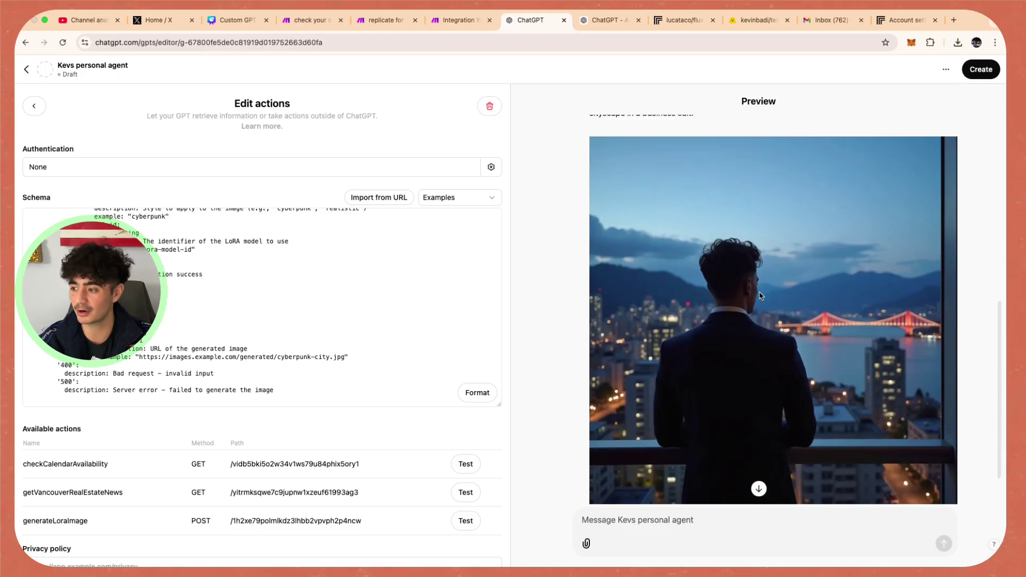
scroll(792, 310, "down", 1)
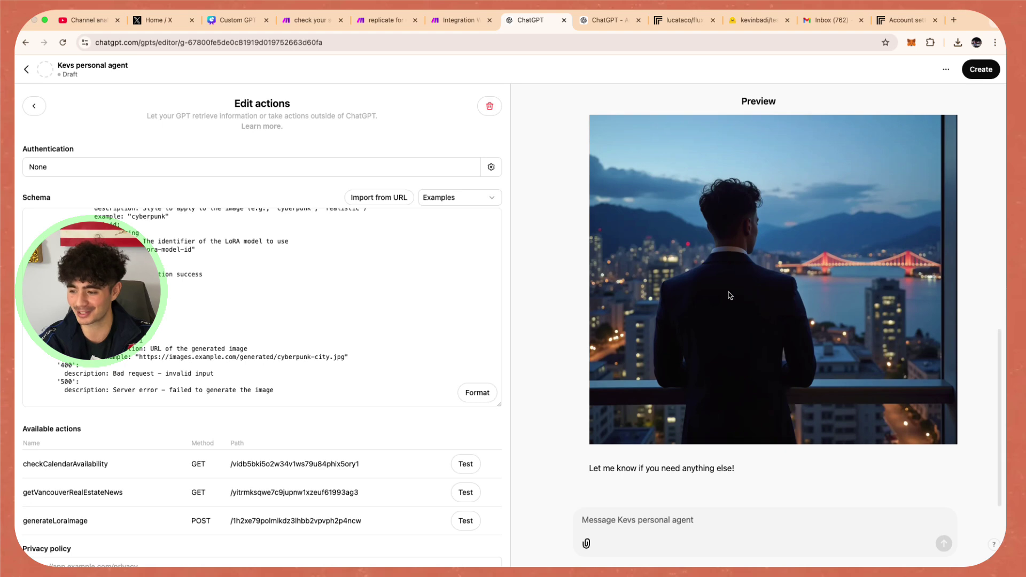
scroll(729, 295, "up", 5)
scroll(728, 294, "up", 1)
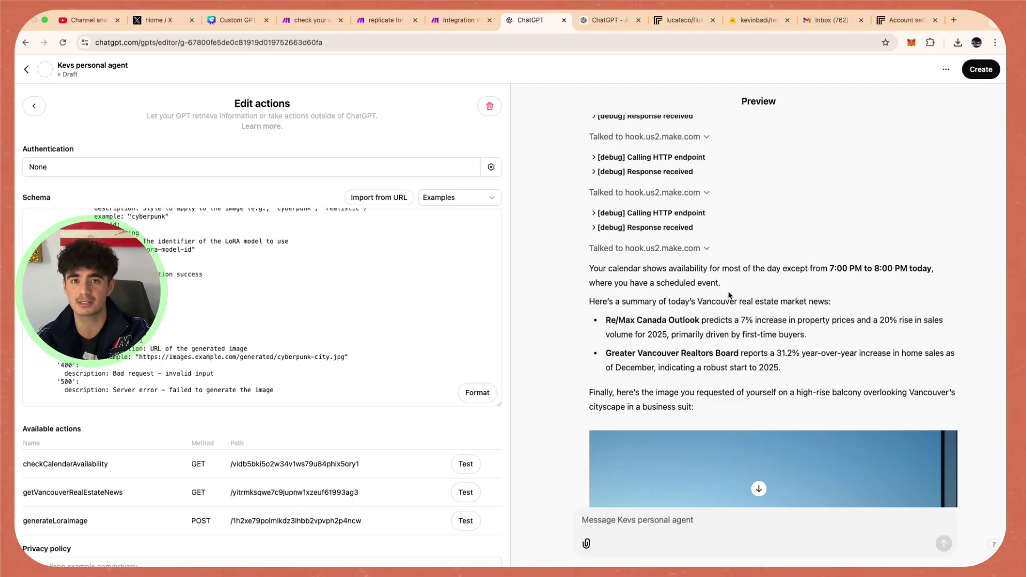
scroll(728, 295, "down", 2)
scroll(727, 296, "down", 4)
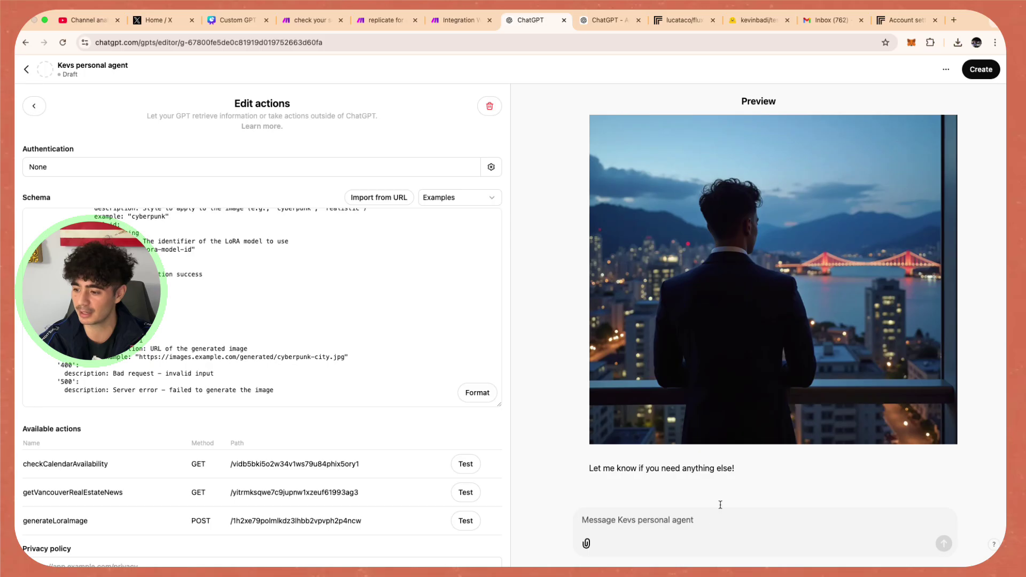
scroll(426, 360, "down", 1)
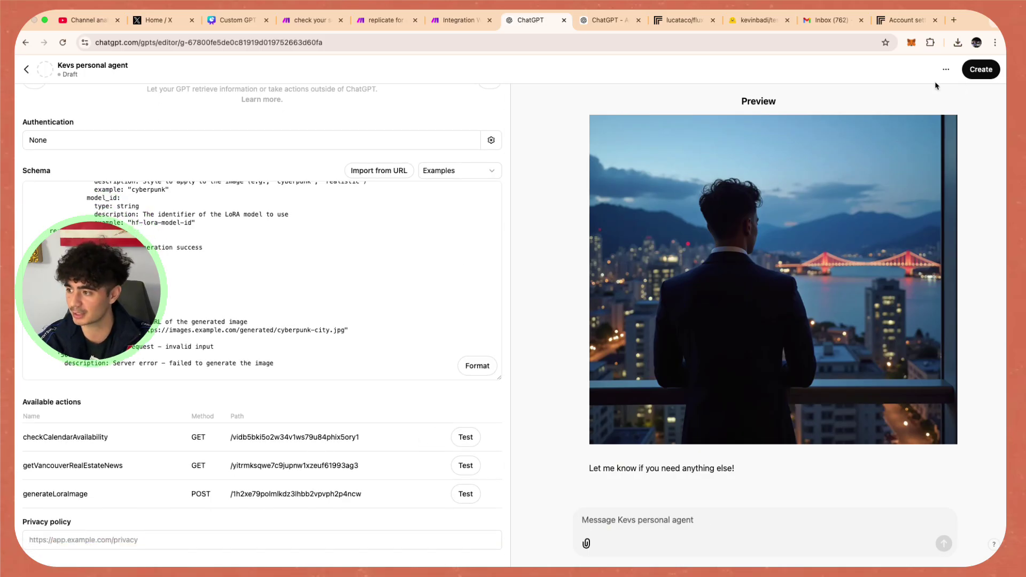
Step: Publish Kevs personal agent with sharing set to Only me and save
left_click(988, 77)
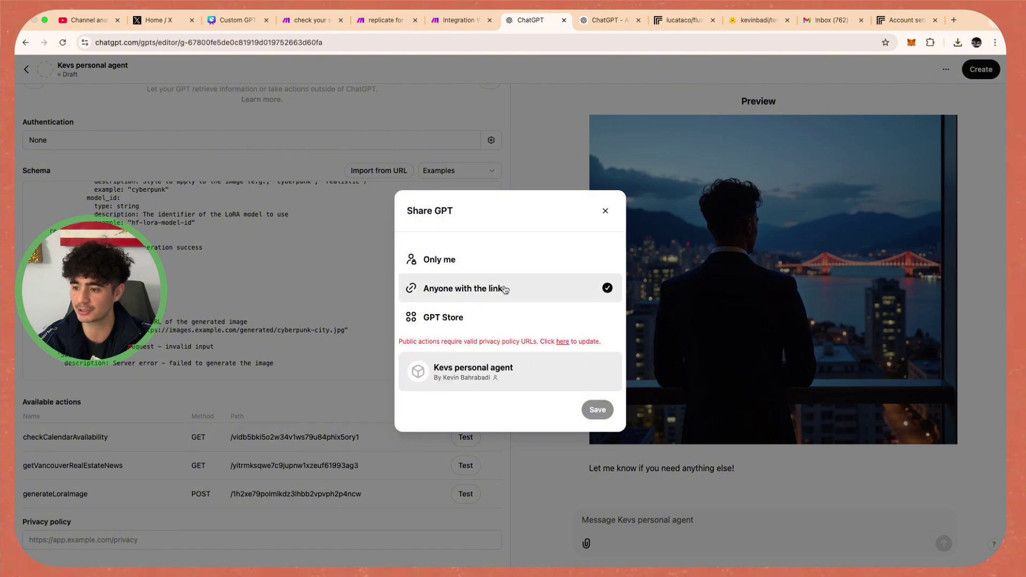
left_click(494, 318)
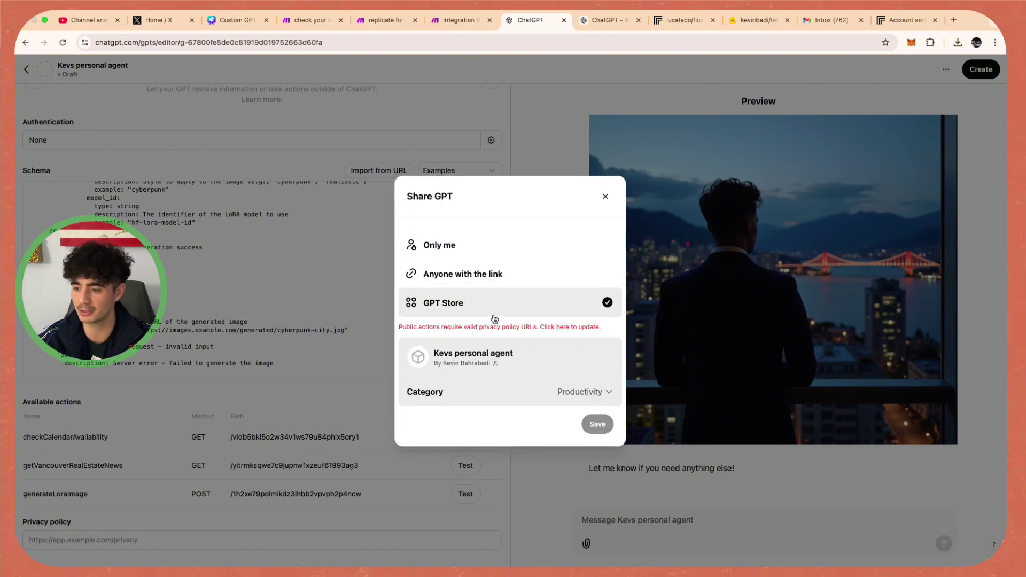
left_click(515, 272)
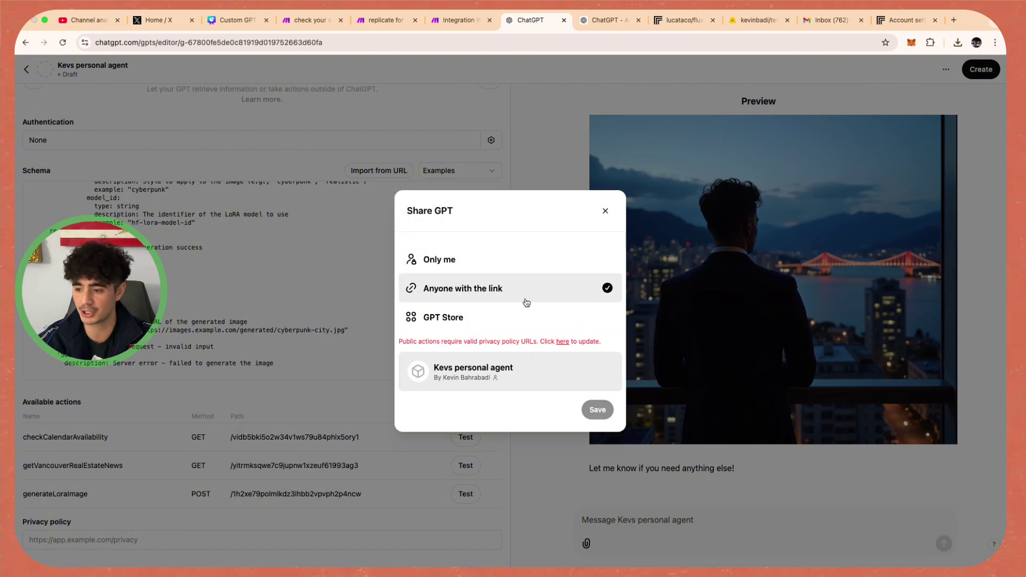
left_click(523, 273)
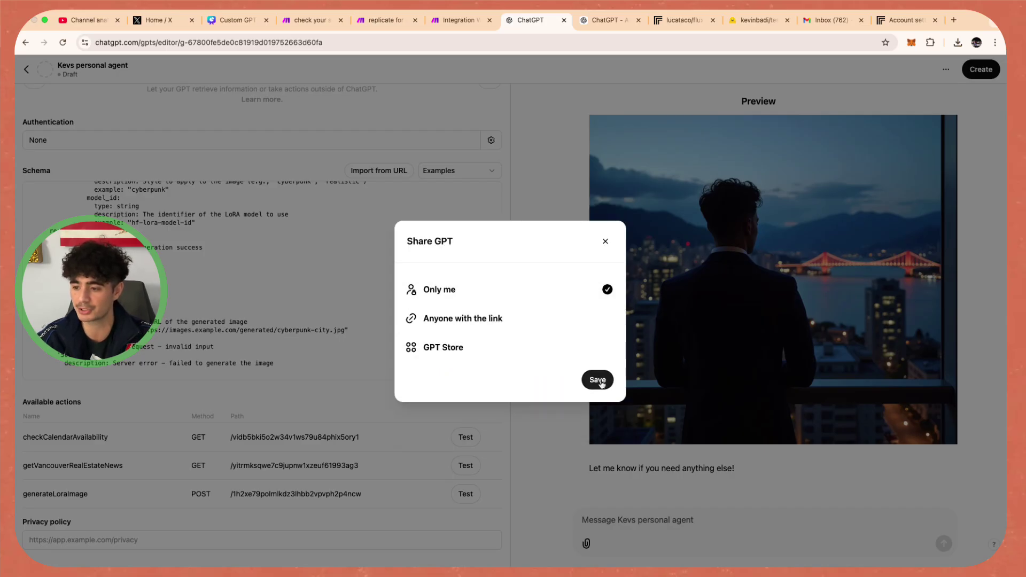
left_click(601, 383)
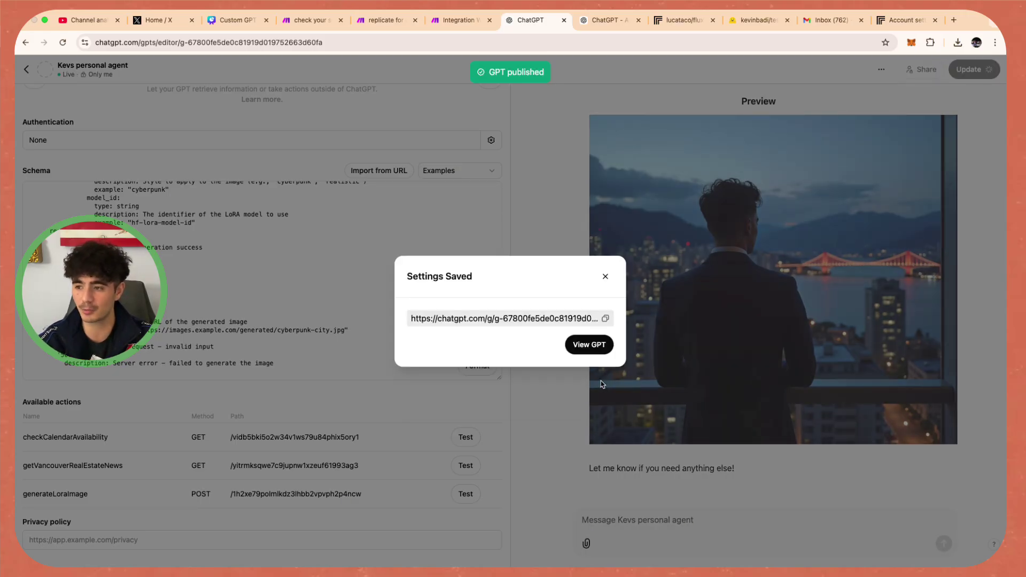
Step: Open Kevs personal agent's own chat page via View GPT and look over its title and attachment options
left_click(589, 346)
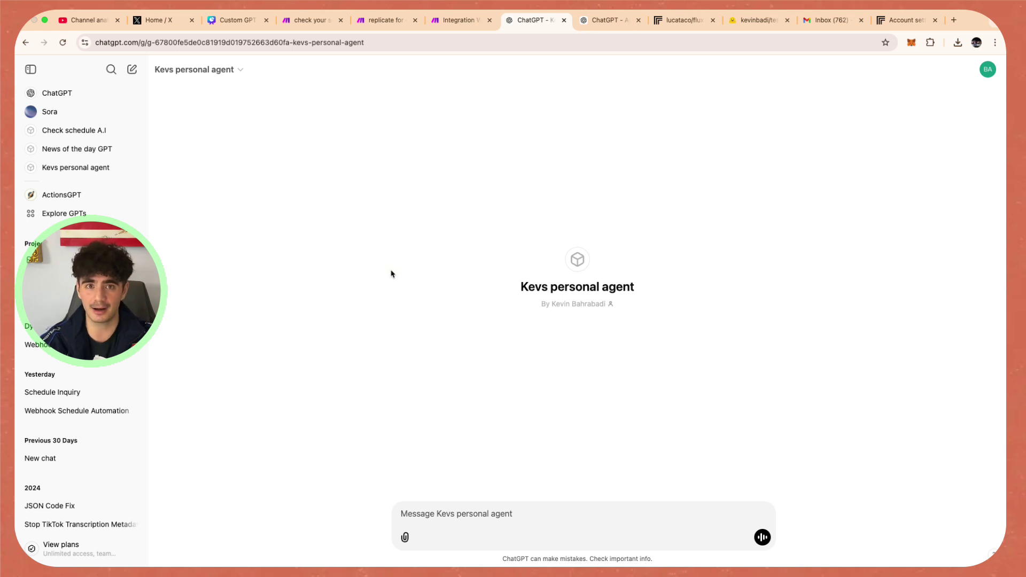
left_click_drag(522, 287, 664, 287)
left_click(644, 319)
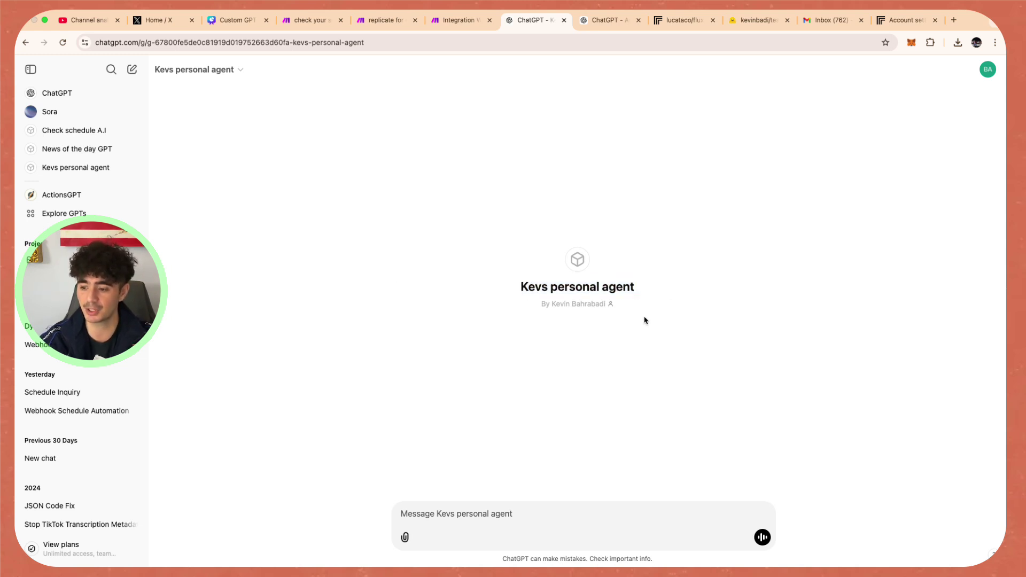
left_click(405, 537)
left_click(593, 515)
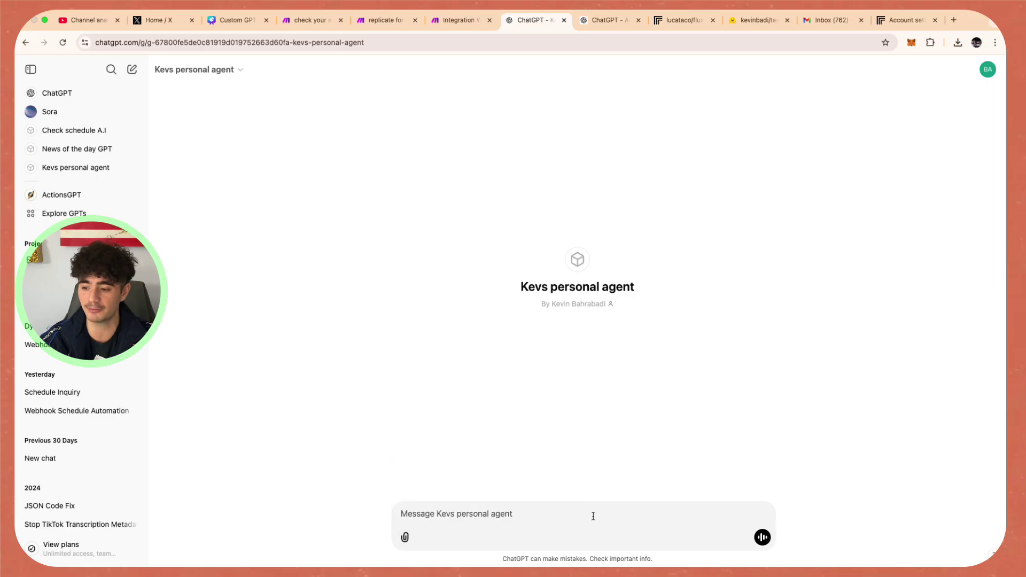